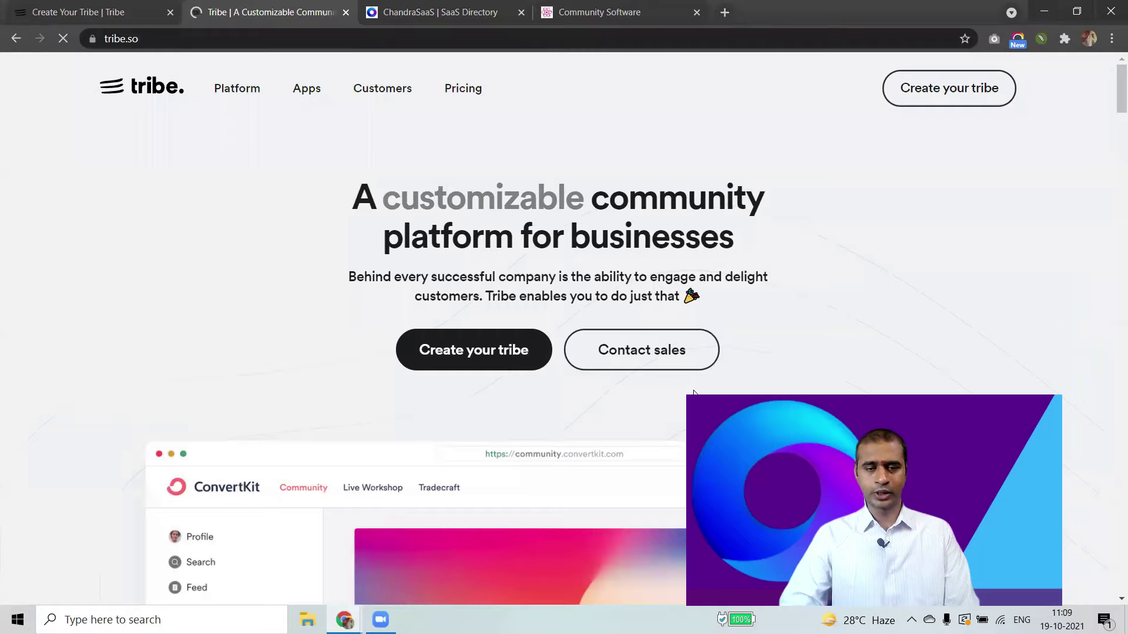
- Start creating a tribe and submit the account details, leaving the optional phone number blank
left_click(453, 353)
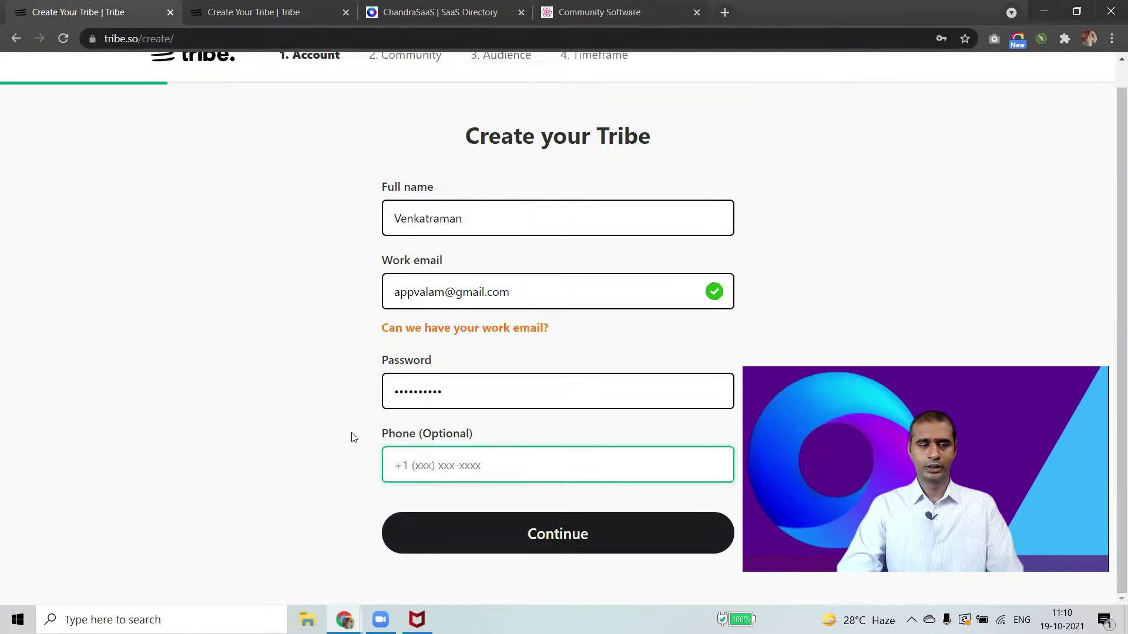
left_click(232, 401)
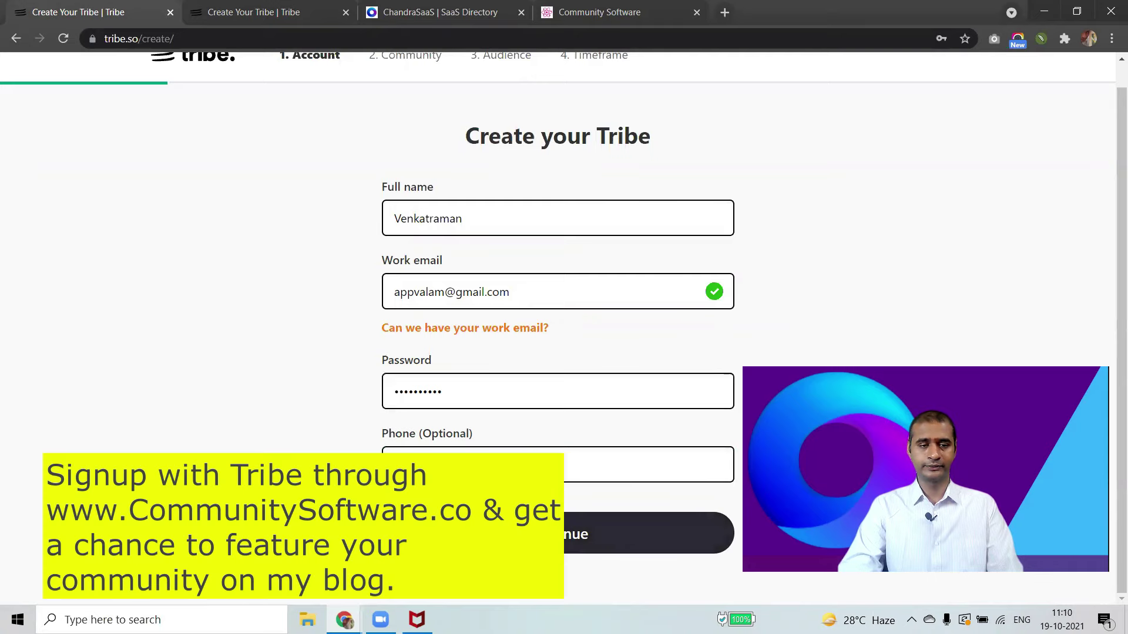
left_click(529, 533)
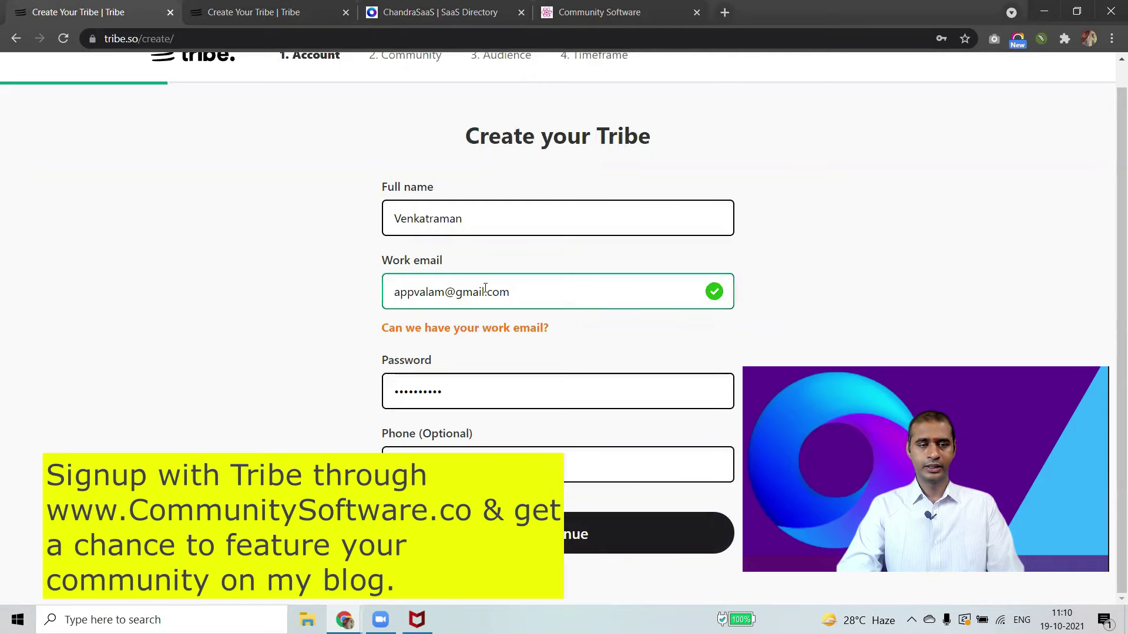
- Enter ChandraStartups as the company or community name and save the account login in the browser
type("ChandraStartups")
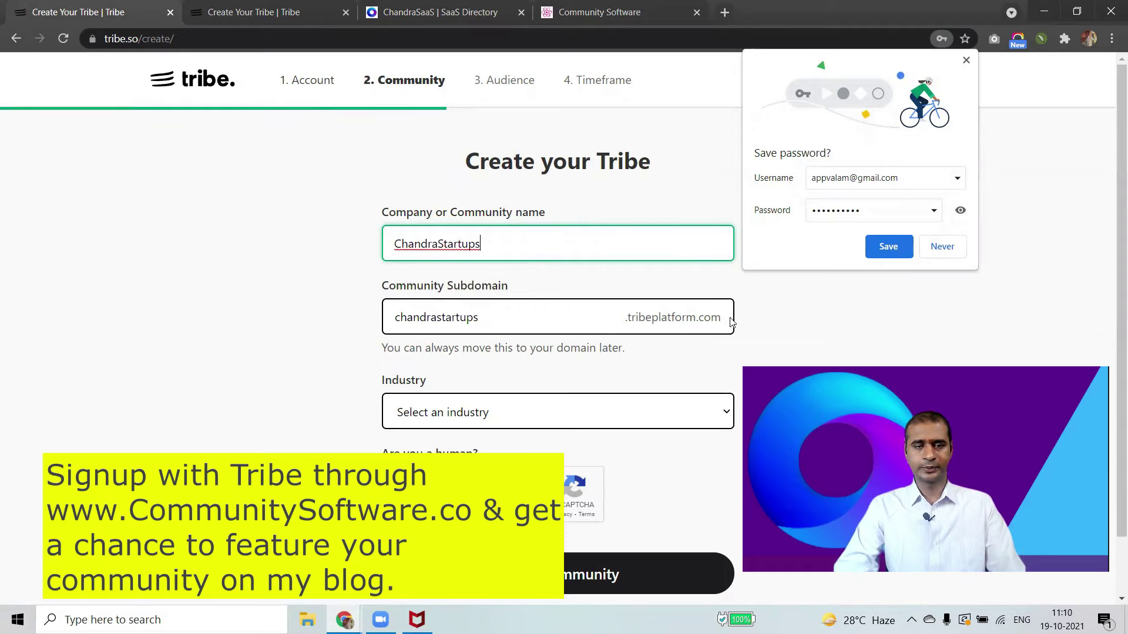
left_click(890, 247)
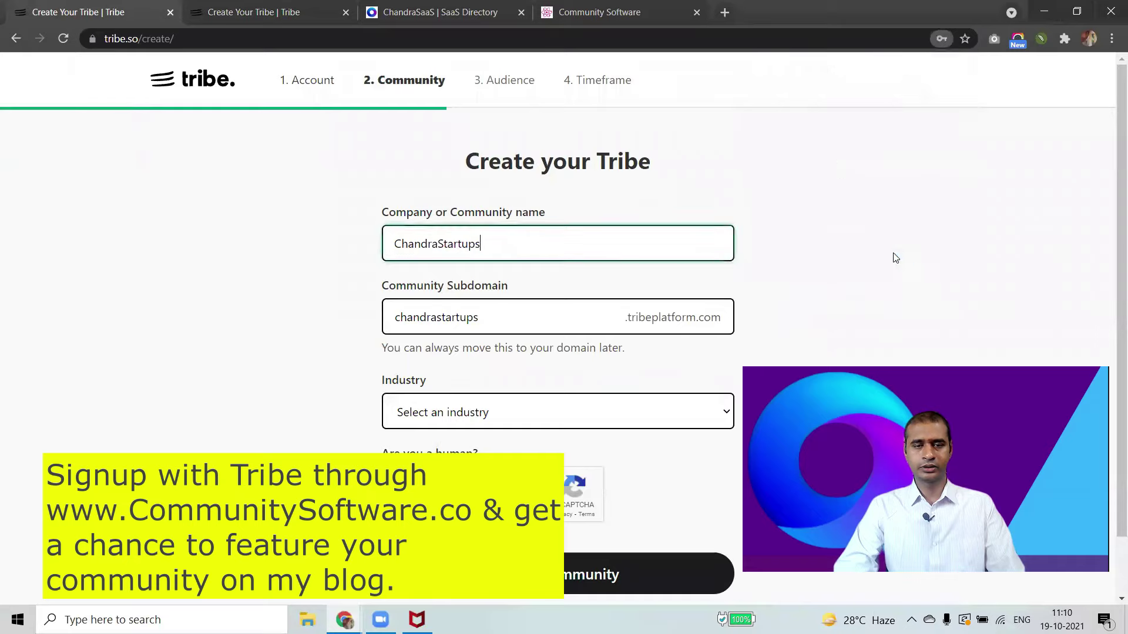
- Set the new community's industry to Internet / Online Service
scroll(598, 322, "down", 1)
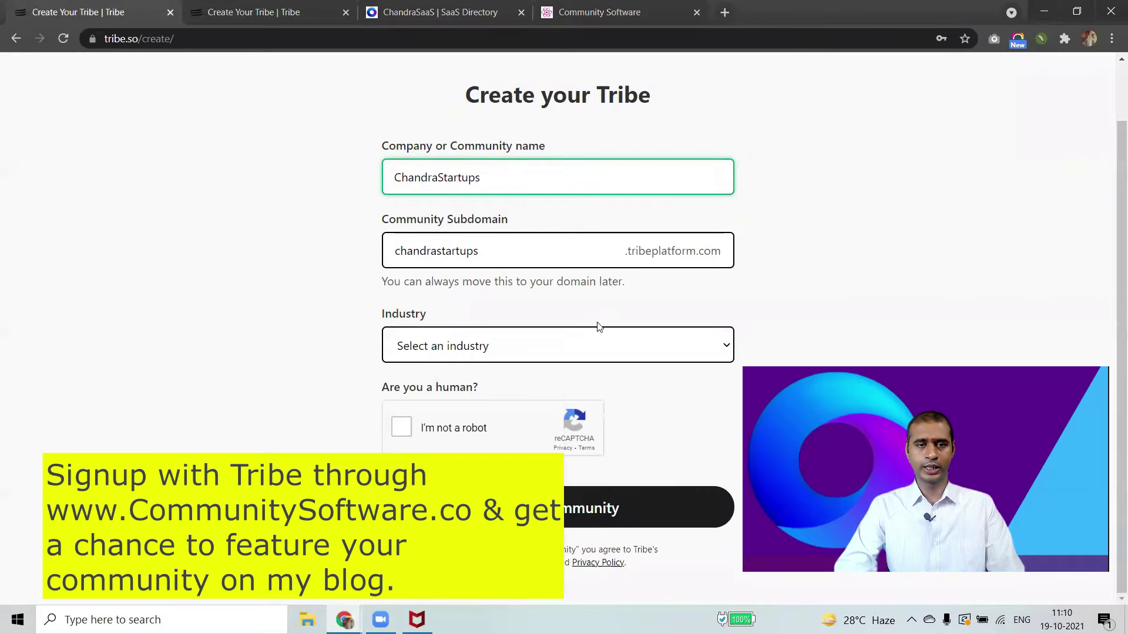
double_click(675, 251)
key("ctrl+plus")
key("ctrl+plus")
key("ctrl+plus")
left_click(412, 299)
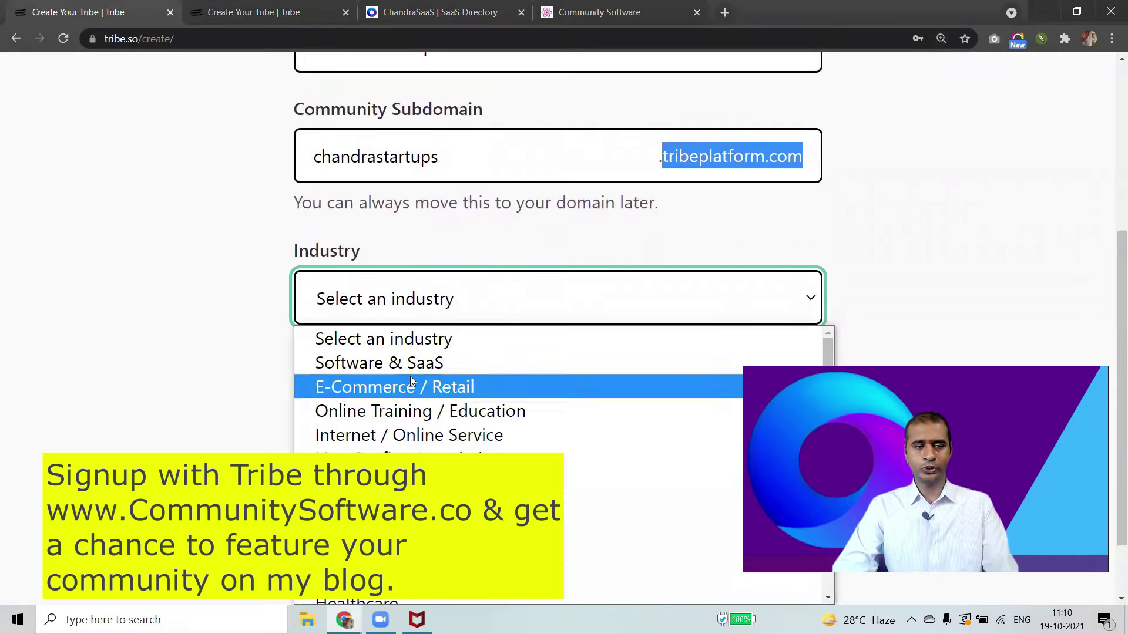
scroll(424, 408, "down", 1)
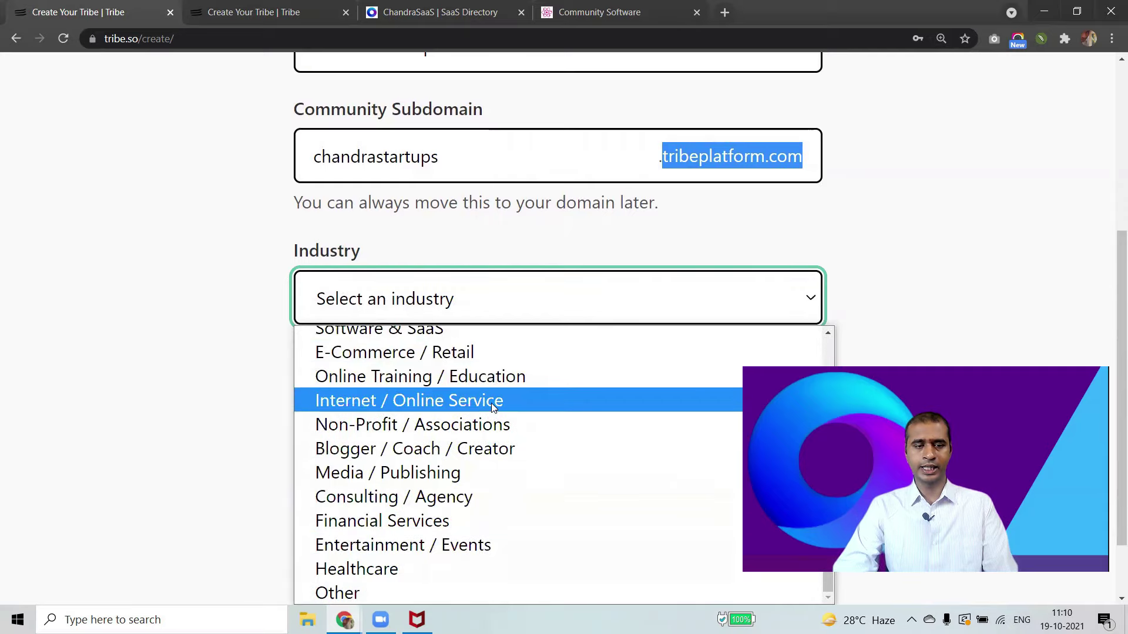
left_click(492, 406)
- Complete the human verification check and create the community
left_click(333, 421)
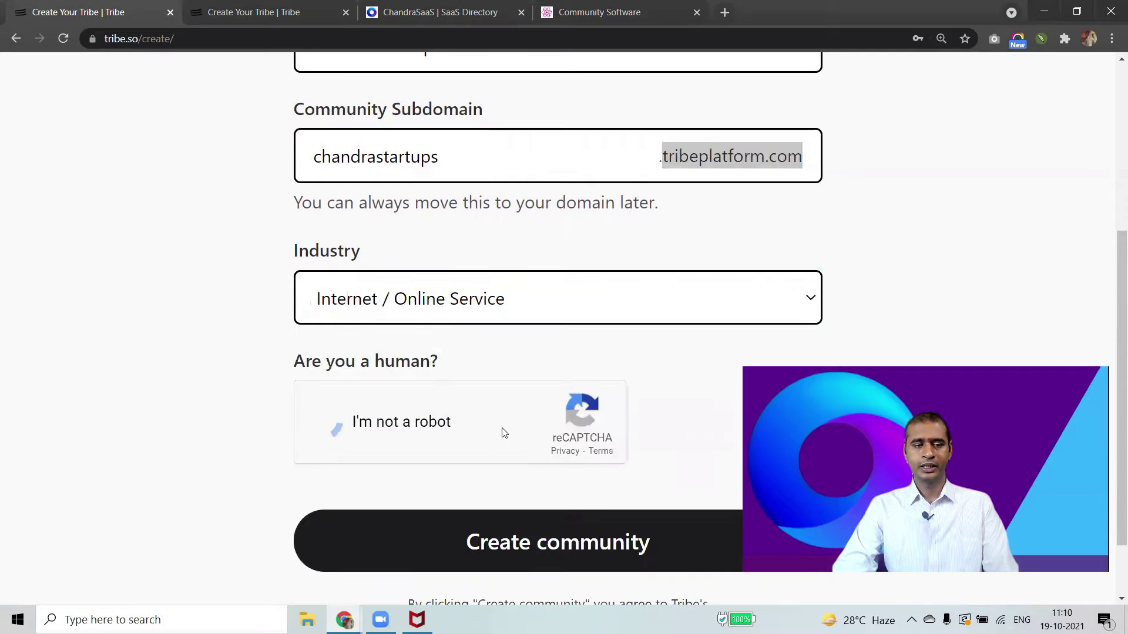
scroll(503, 433, "up", 1)
scroll(501, 428, "down", 2)
left_click(502, 458)
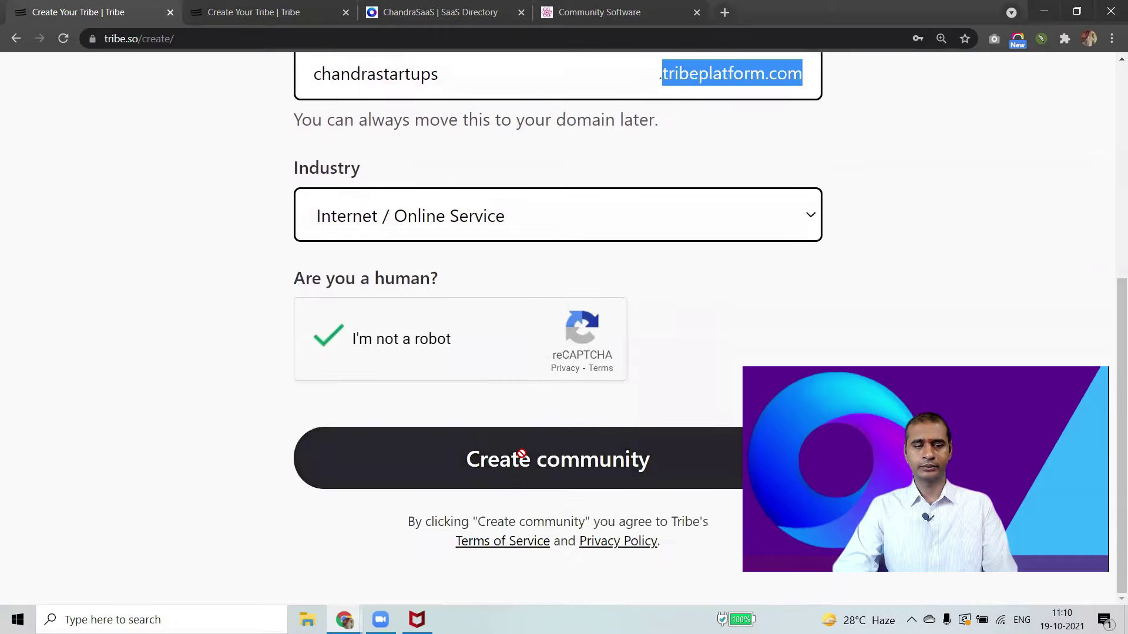
- Choose Organization members as the community's audience and In a few weeks as its launch timeframe
key("ctrl+minus")
key("ctrl+minus")
key("ctrl+minus")
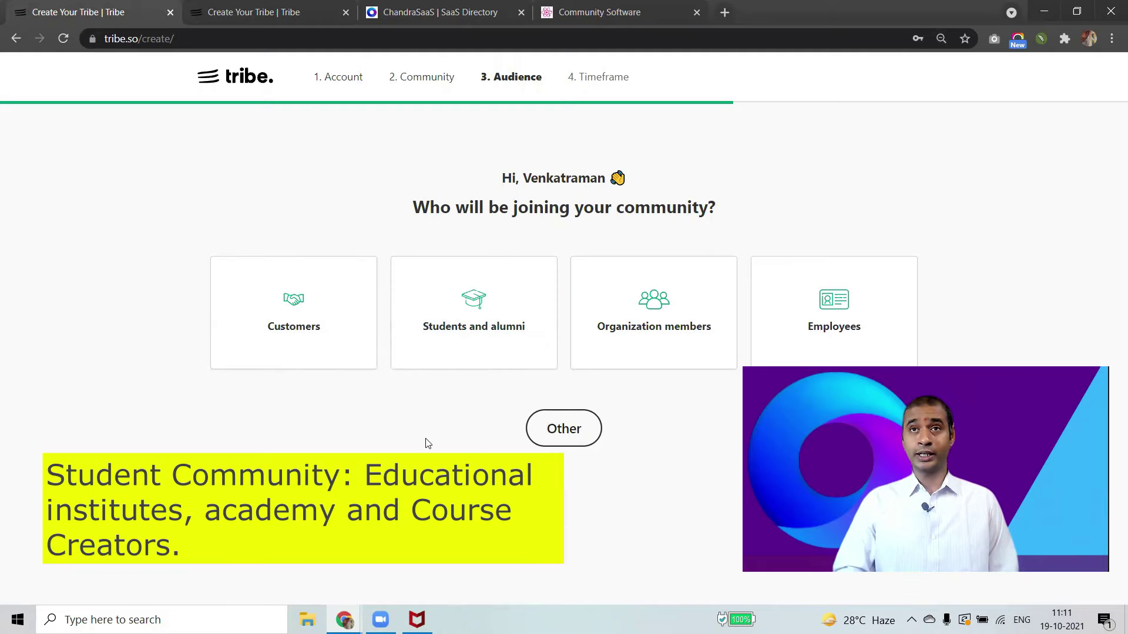
key("ctrl+plus")
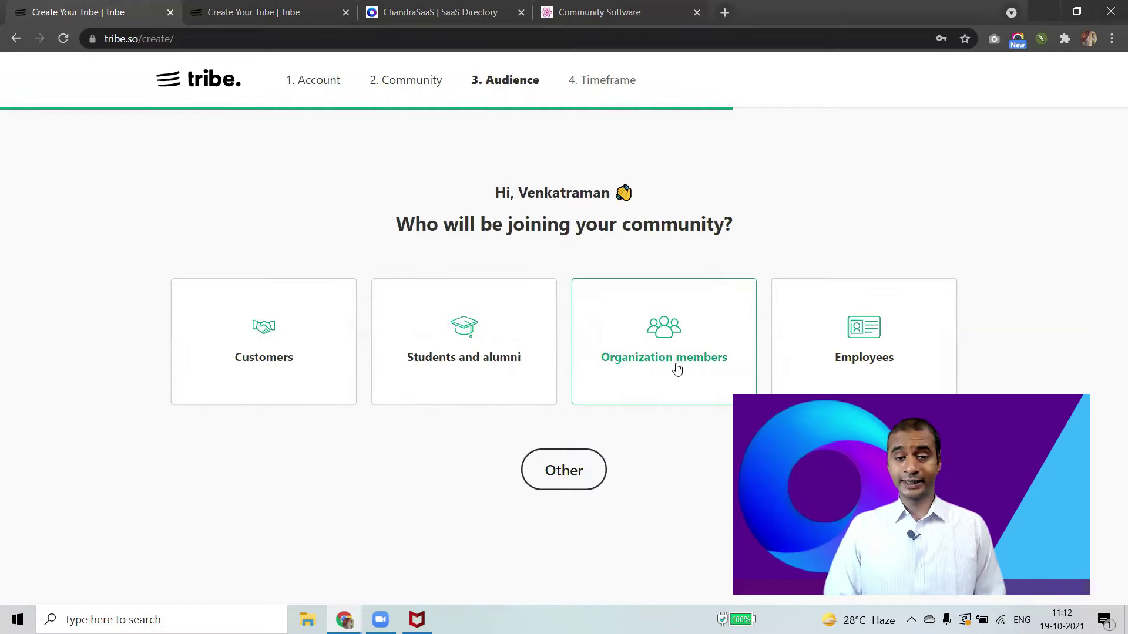
key("ctrl+plus")
key("ctrl+plus")
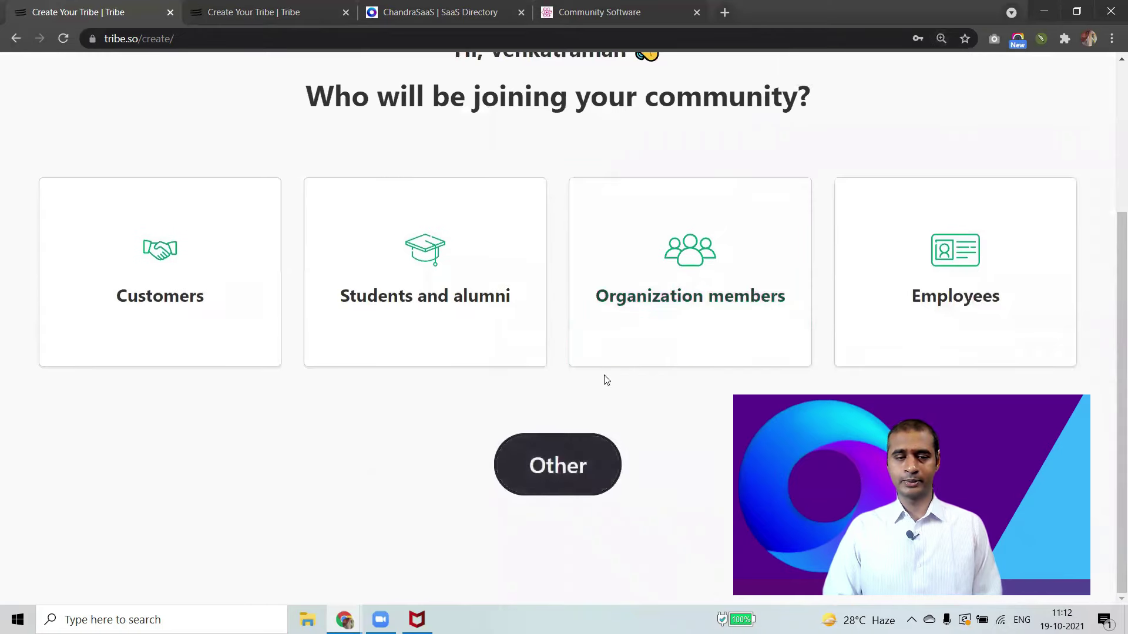
left_click(678, 274)
scroll(589, 433, "down", 3)
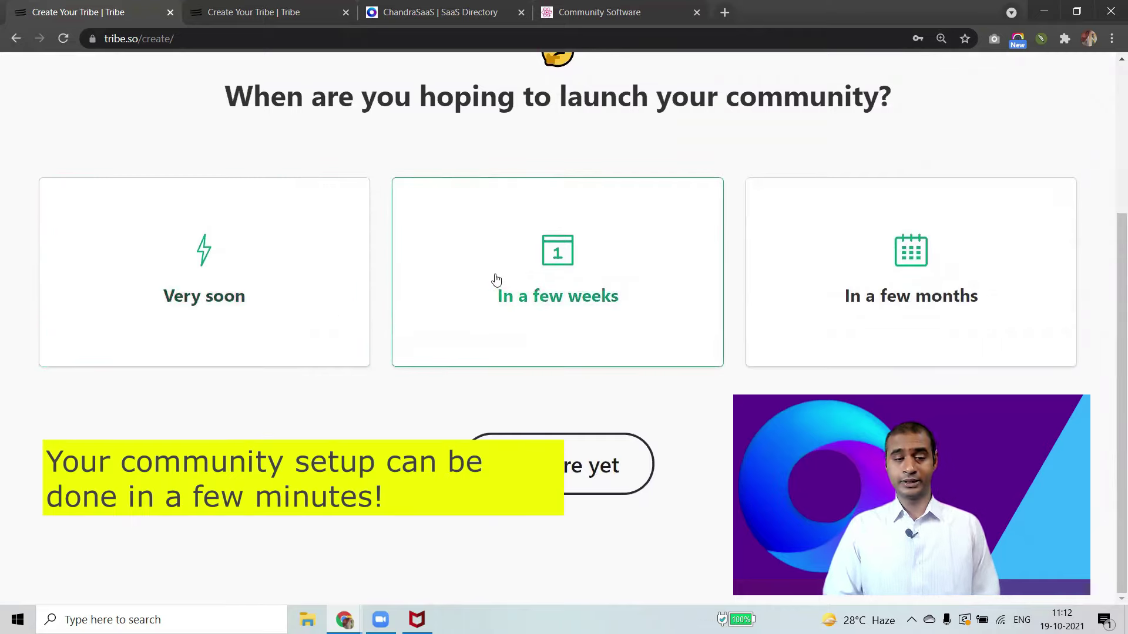
left_click(521, 352)
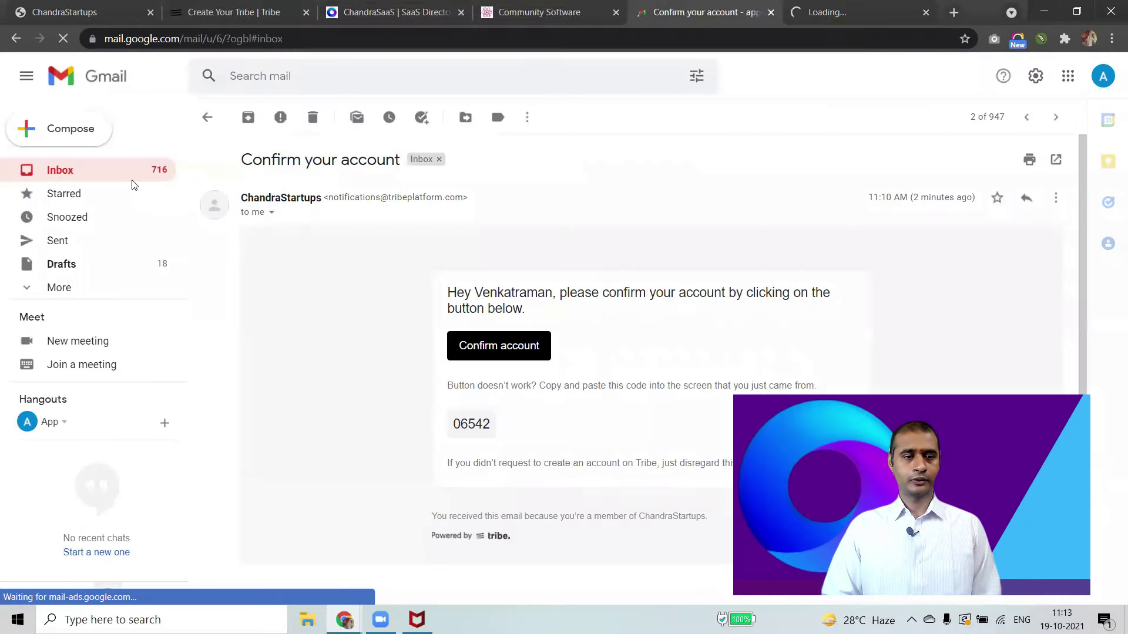
- Open the Tribe welcome email in the Gmail inbox and read about the trial, the administration link and the customer community
left_click(128, 177)
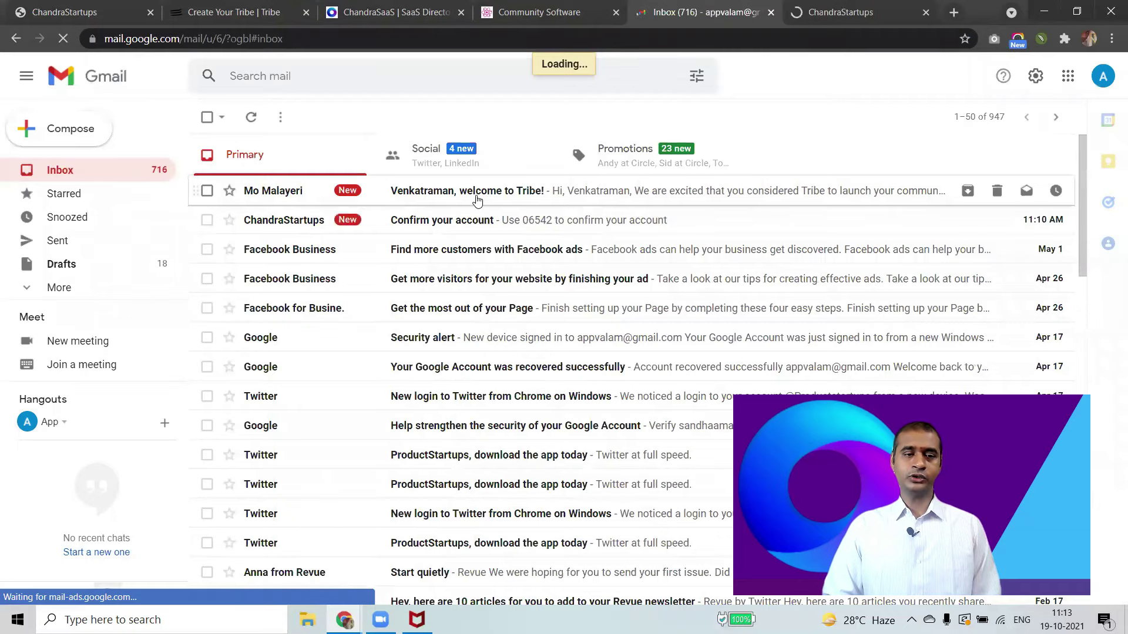
left_click(517, 200)
scroll(504, 389, "down", 1)
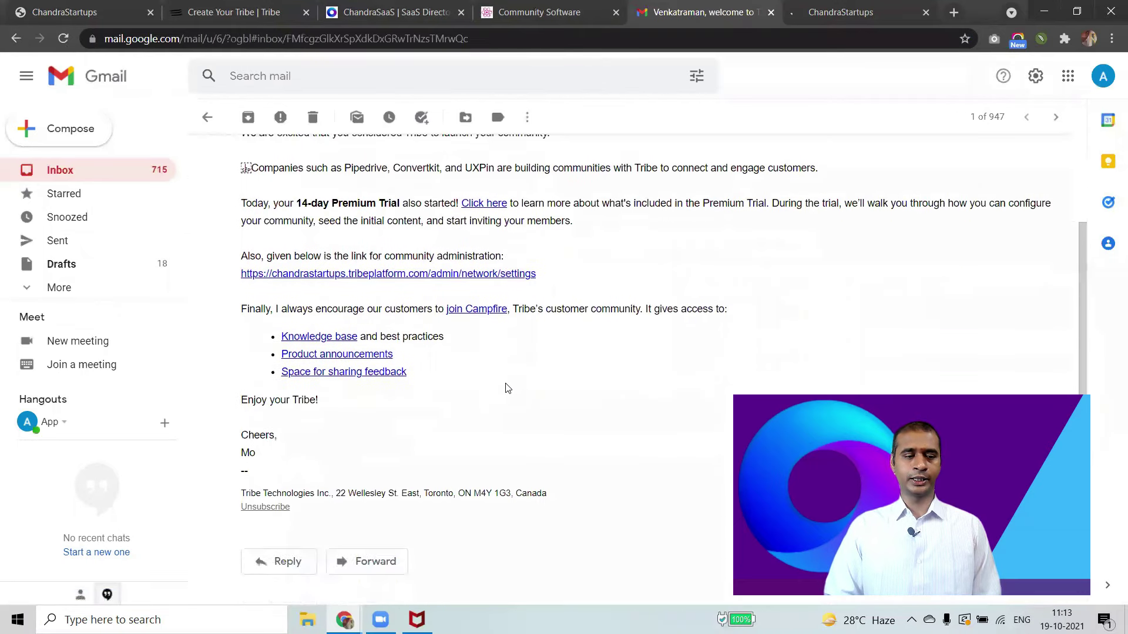
scroll(504, 389, "up", 1)
scroll(252, 335, "up", 1)
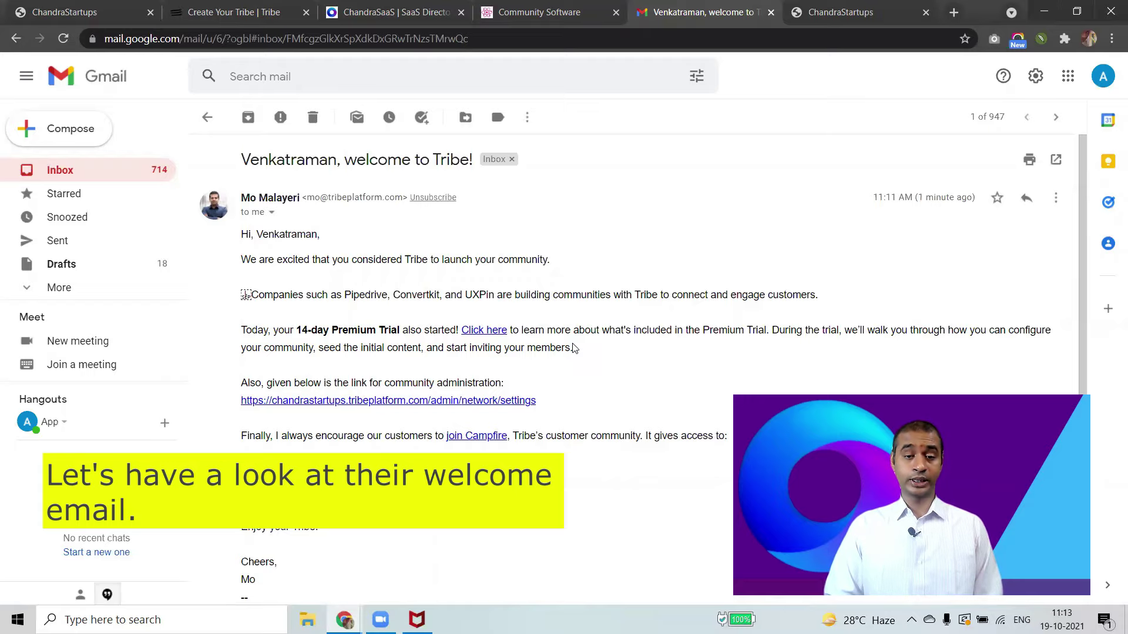
scroll(574, 347, "down", 2)
- Switch to the ChandraStartups community and create a collection named Startup Founders with the description "A community for Startup founders"
left_click(840, 11)
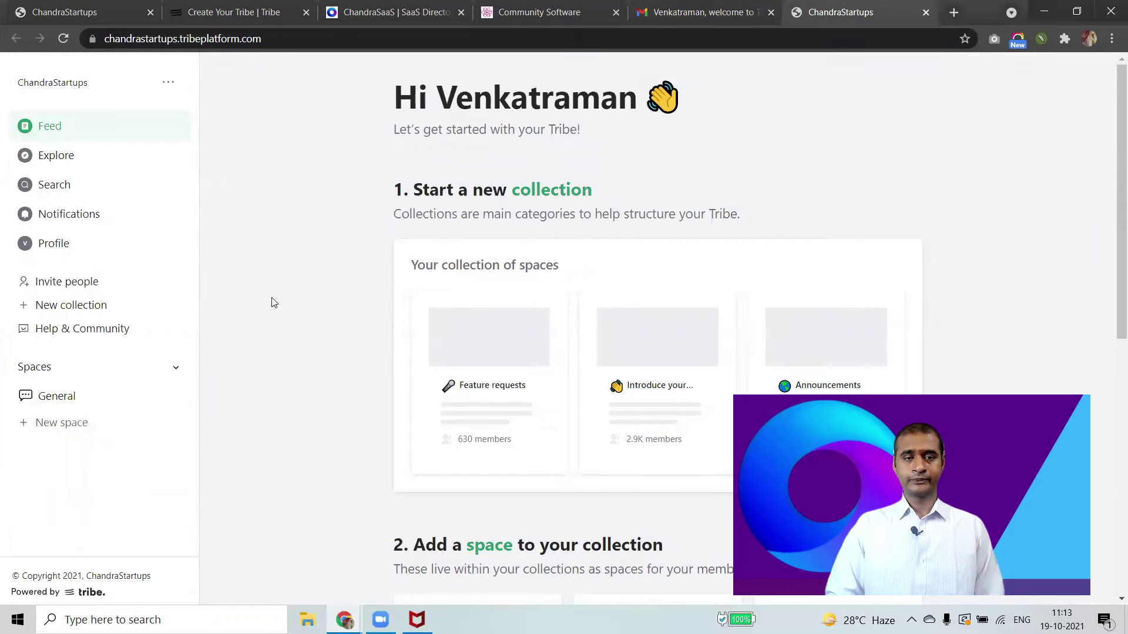
scroll(262, 365, "down", 3)
scroll(263, 366, "up", 1)
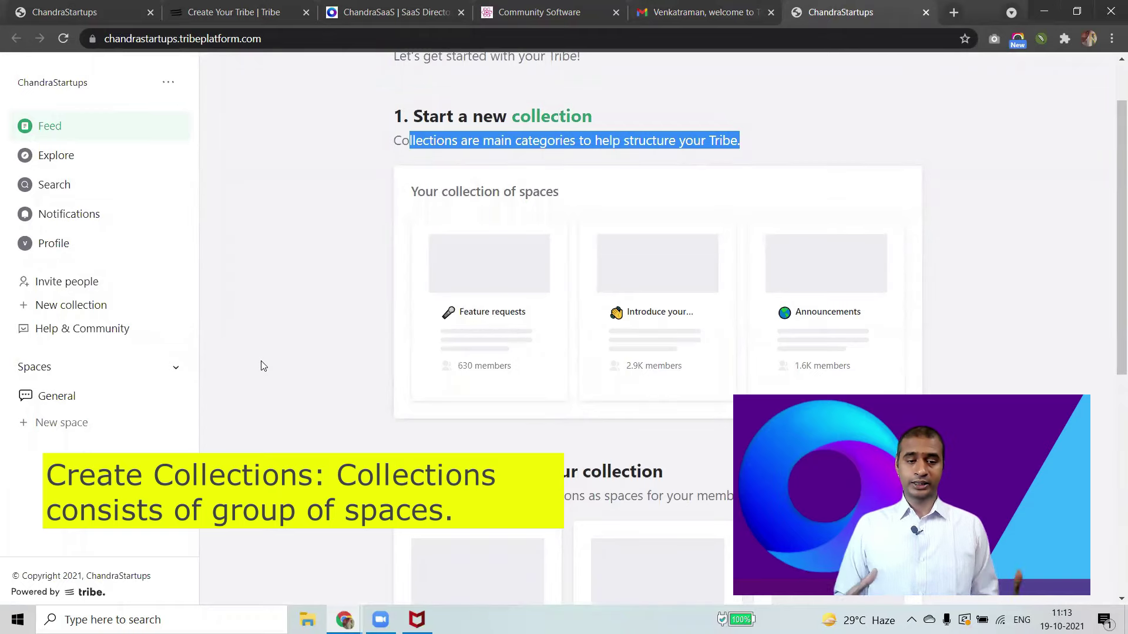
key("ctrl+plus")
key("ctrl+plus")
key("ctrl+plus")
scroll(176, 340, "down", 3)
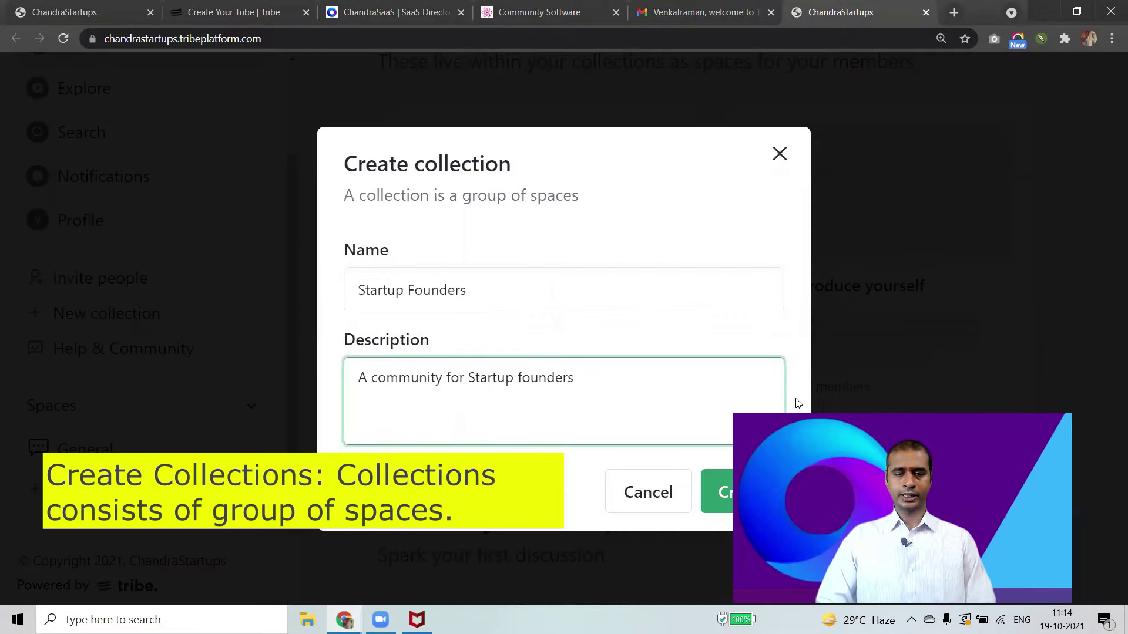
left_click(752, 489)
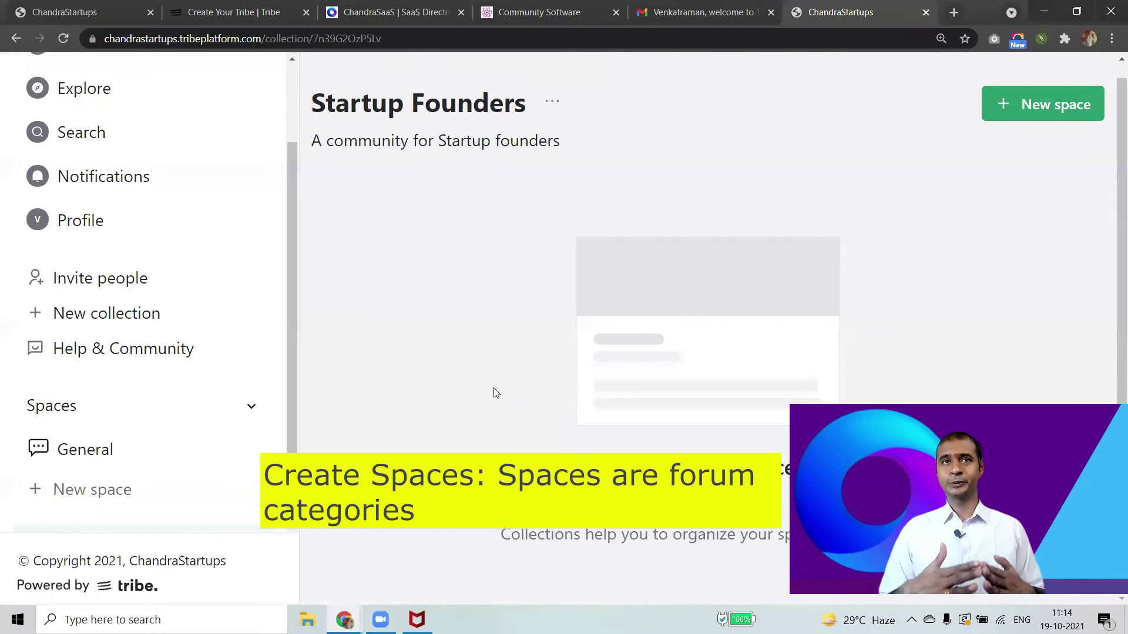
- Create a space named Say hello in the Startup Founders collection, with the description "Introduce yourself to other founders and community members."
scroll(201, 467, "down", 2)
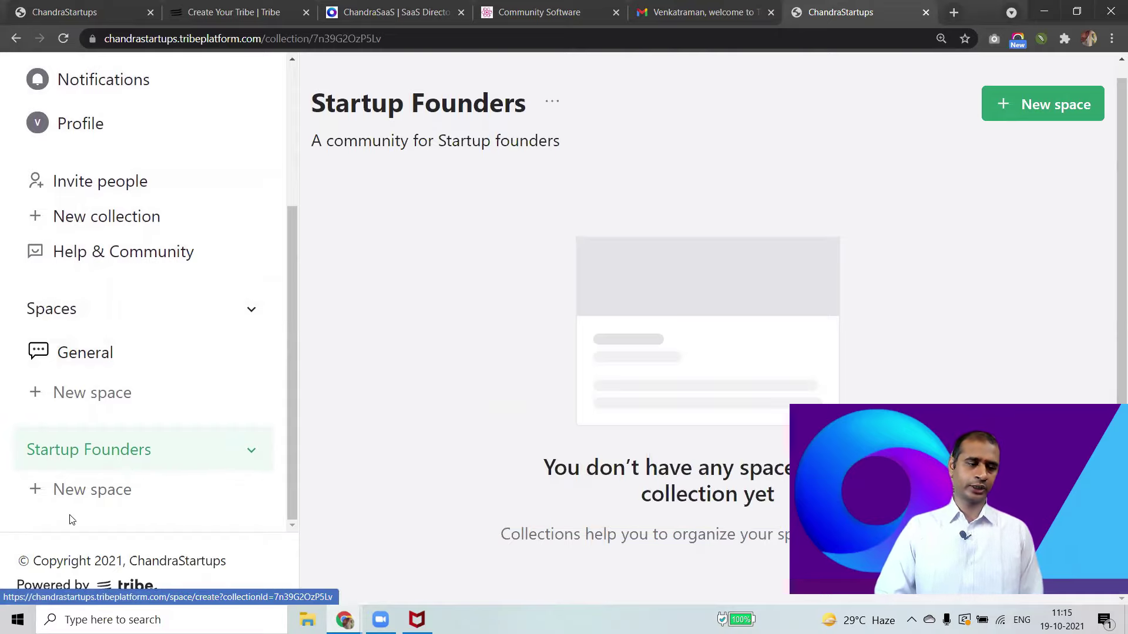
key("ctrl+plus")
key("ctrl+plus")
key("ctrl+minus")
key("ctrl+minus")
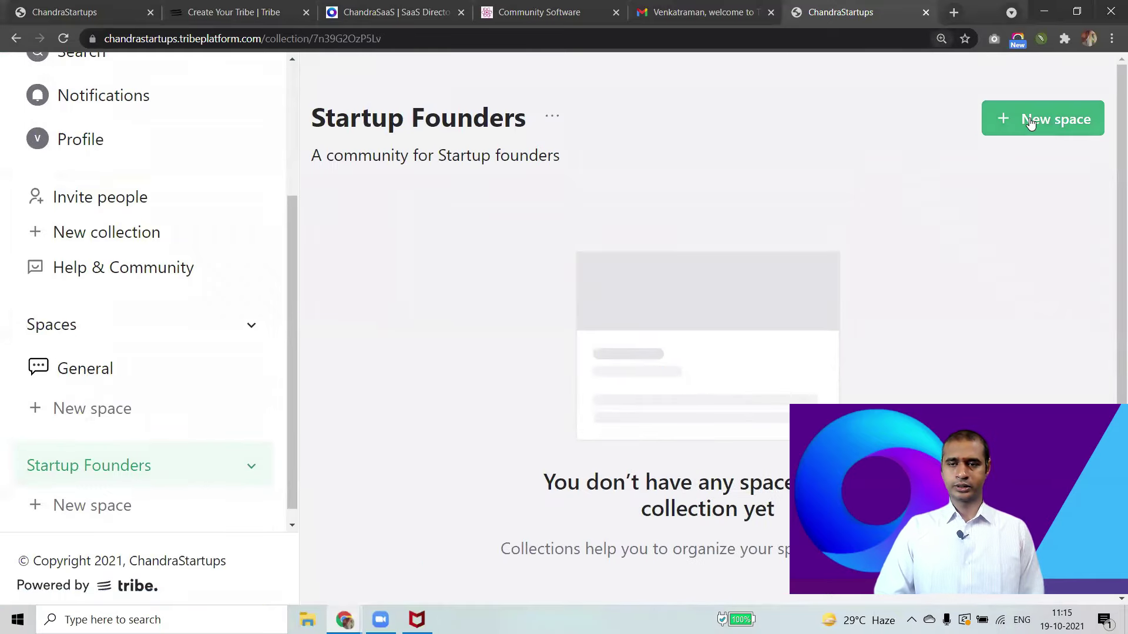
left_click(1015, 124)
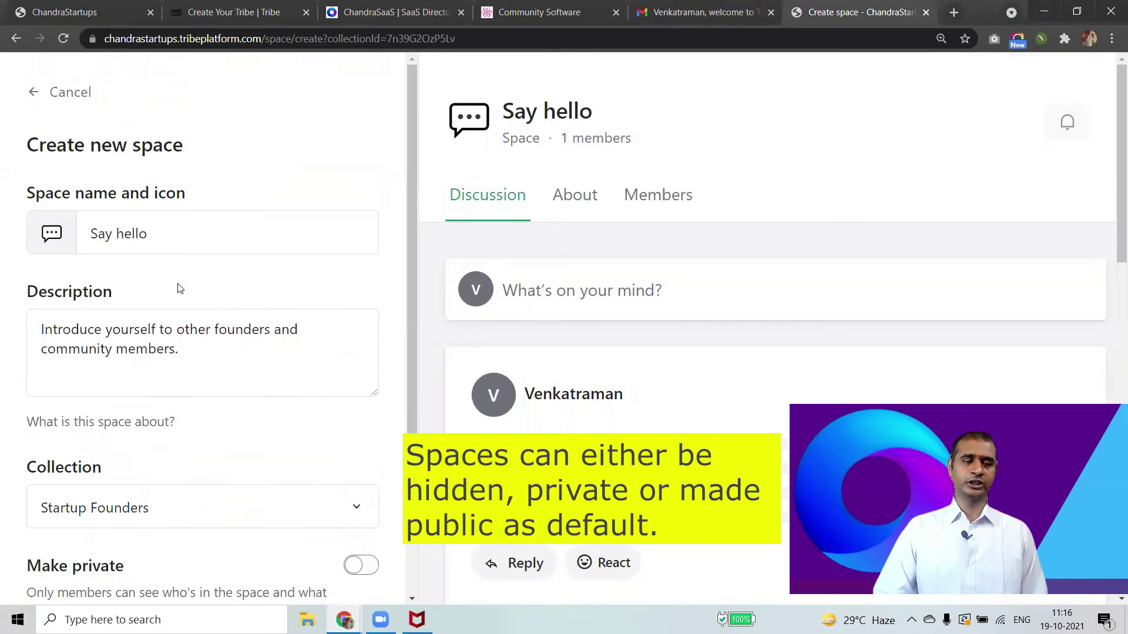
scroll(196, 362, "down", 3)
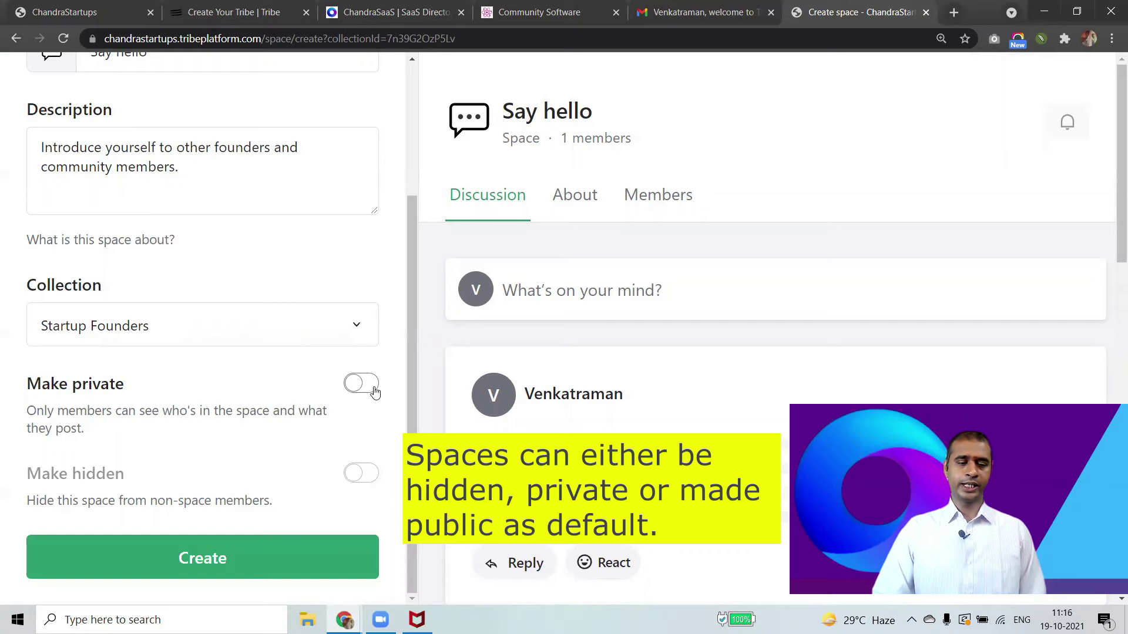
scroll(204, 358, "up", 1)
scroll(205, 336, "up", 2)
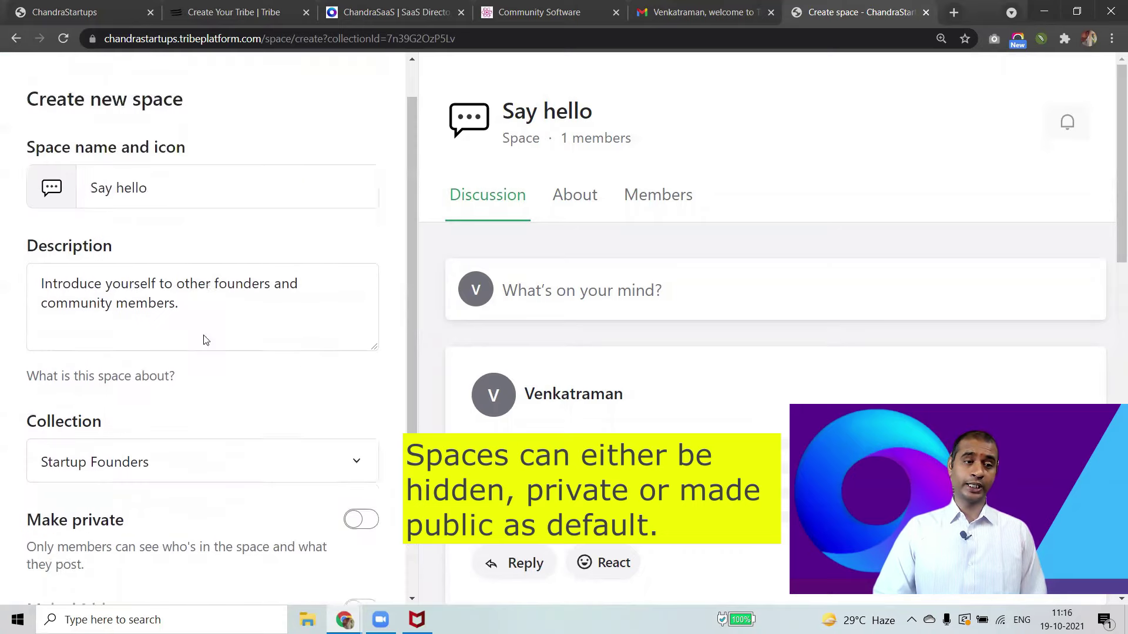
scroll(204, 337, "down", 3)
left_click(175, 545)
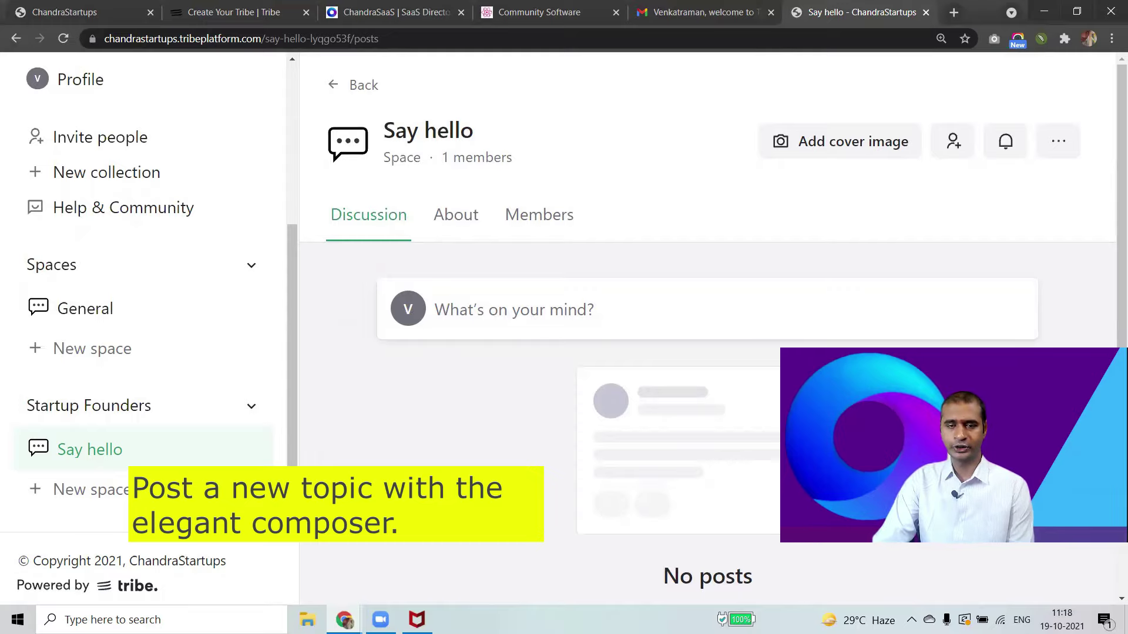
- Write and publish a self-introduction post in the Say hello space mentioning ChandraSaaS.com and CommunitySoftware.co, without an image or tag
left_click(482, 314)
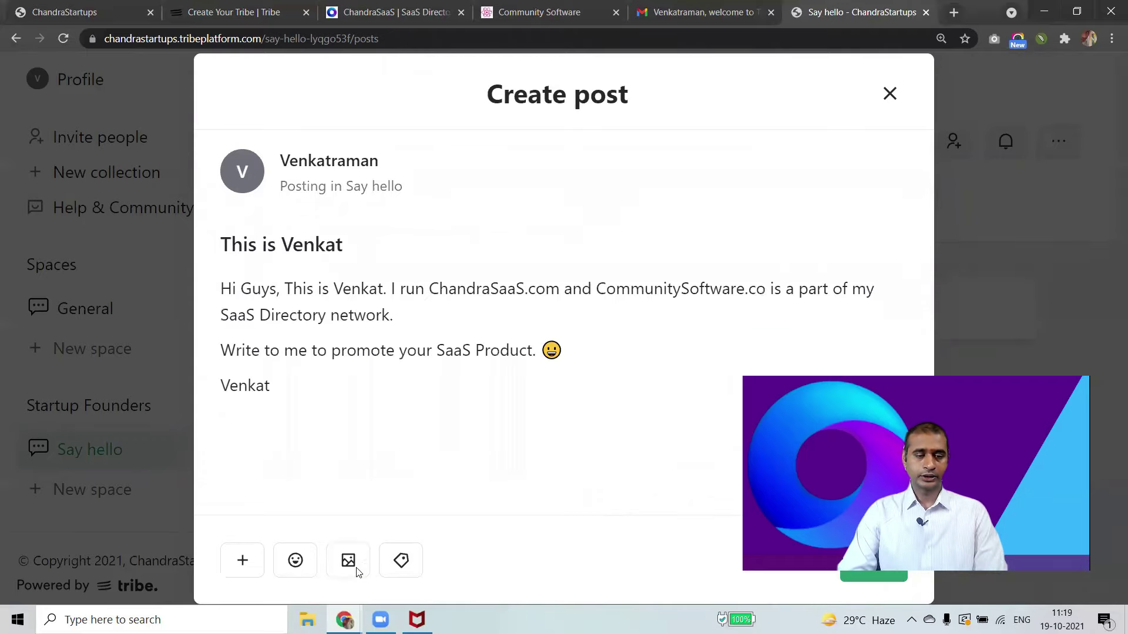
left_click(351, 565)
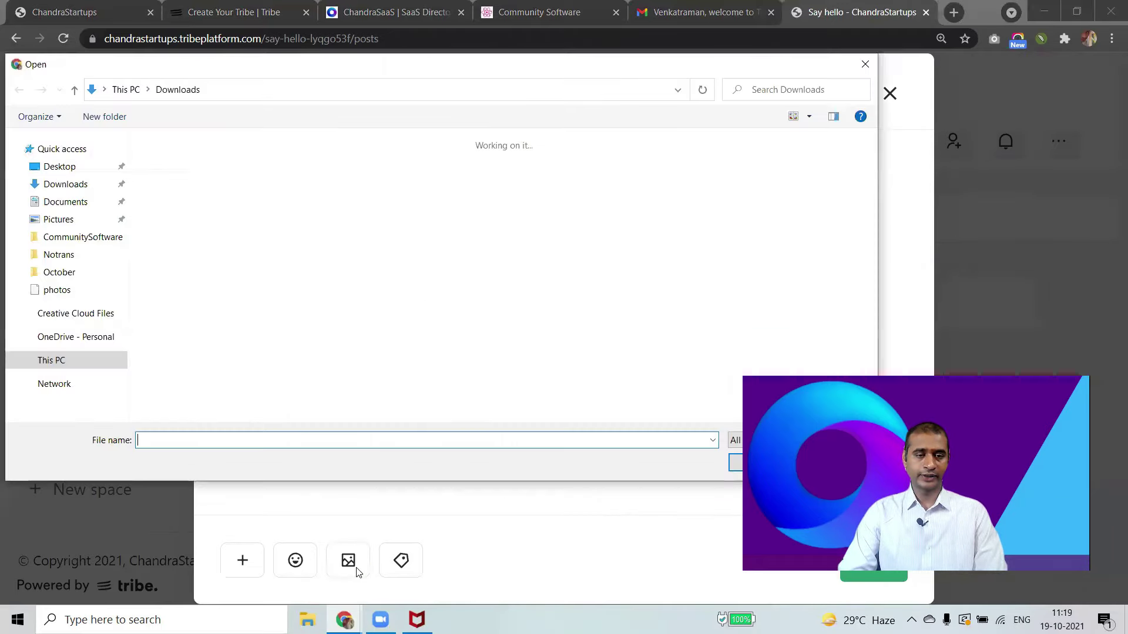
left_click(873, 66)
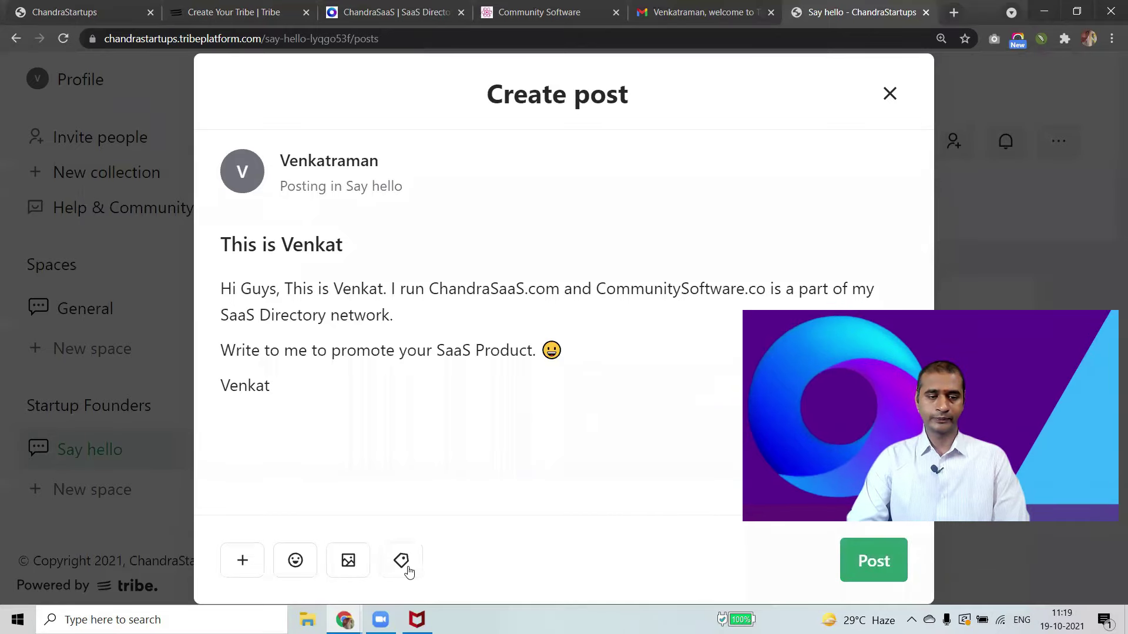
left_click(410, 570)
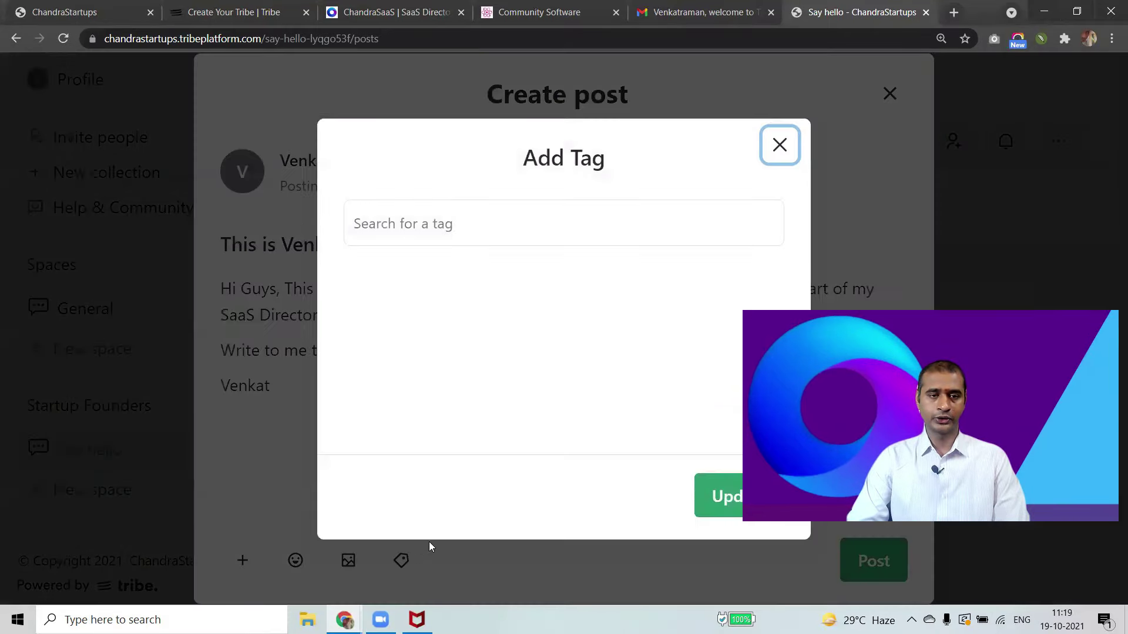
left_click(779, 144)
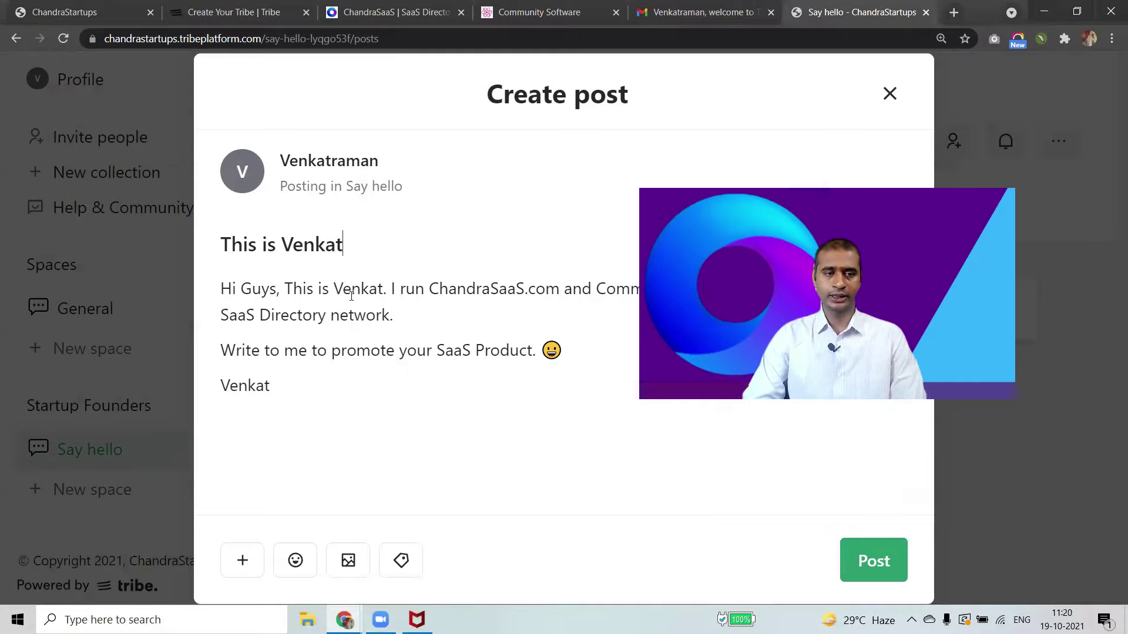
left_click(870, 573)
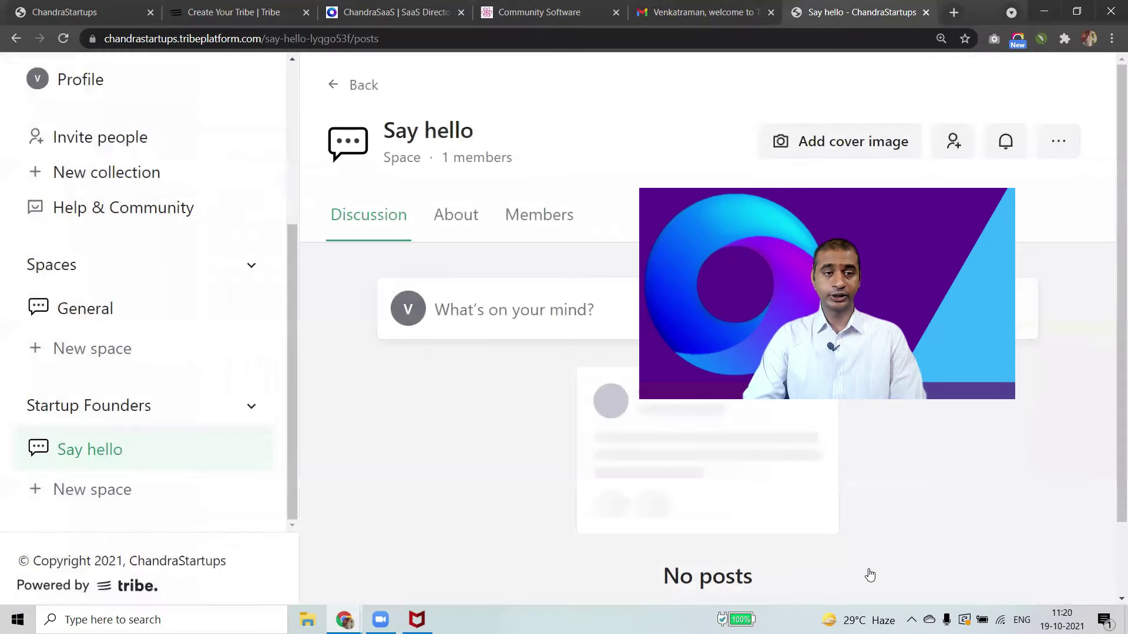
scroll(397, 423, "down", 3)
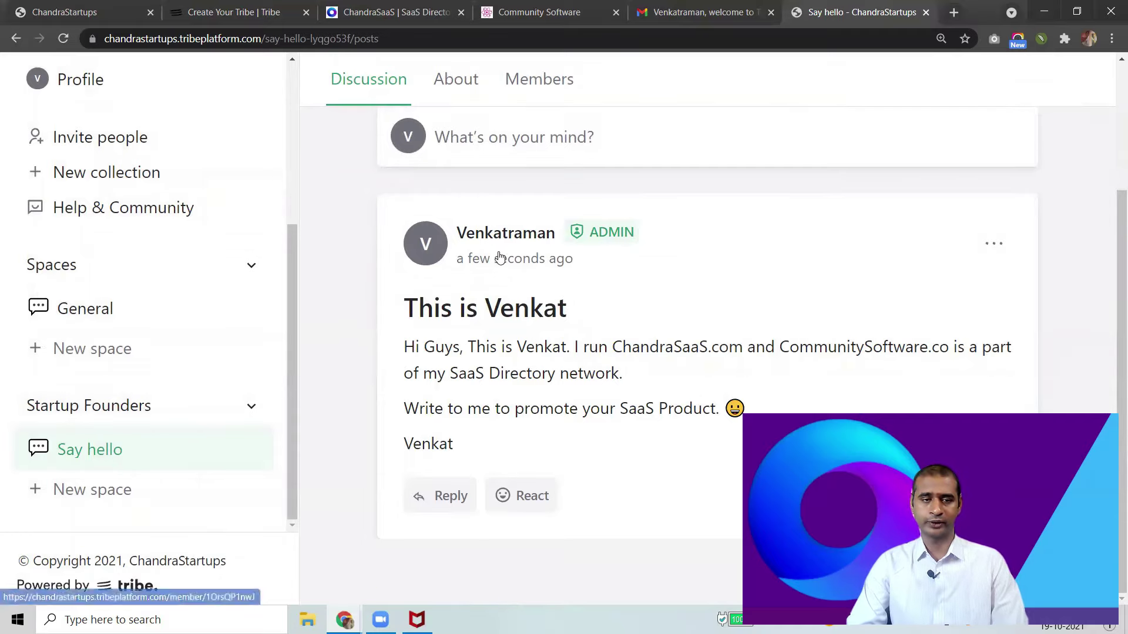
- Open the published introduction post and examine its URL slug, the author's admin badge and the reply area
left_click(486, 308)
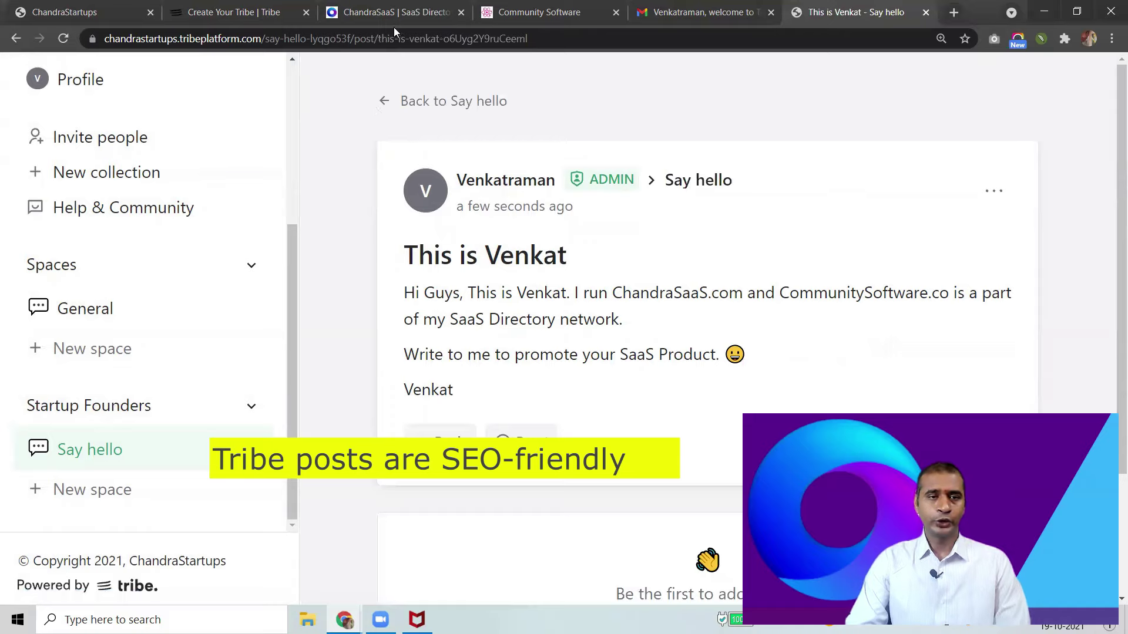
left_click(381, 40)
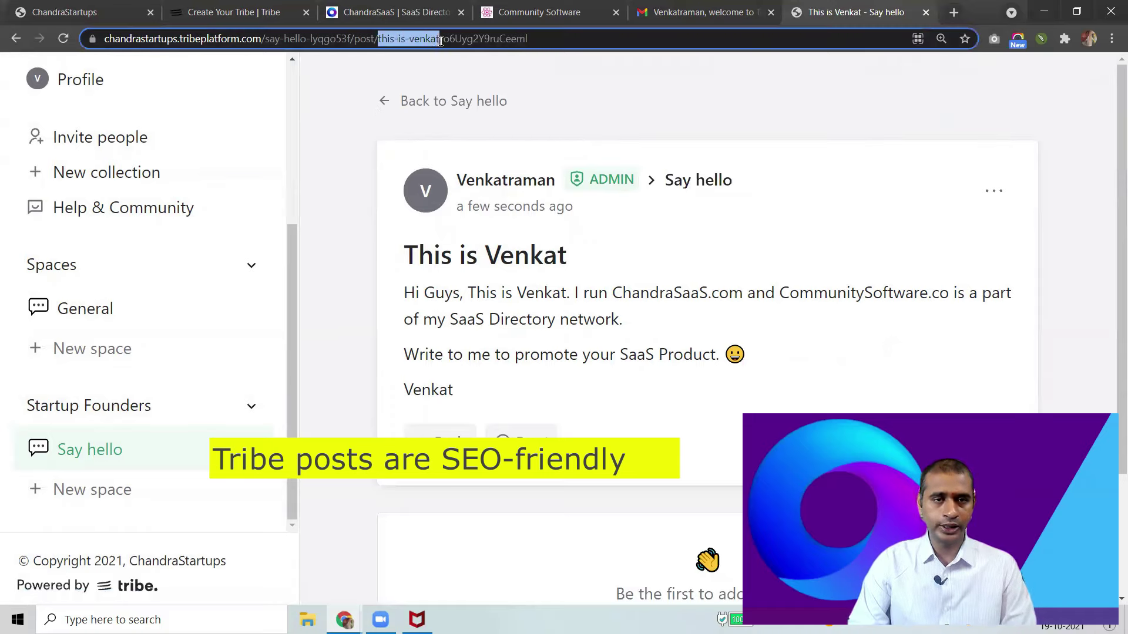
left_click_drag(441, 40, 444, 40)
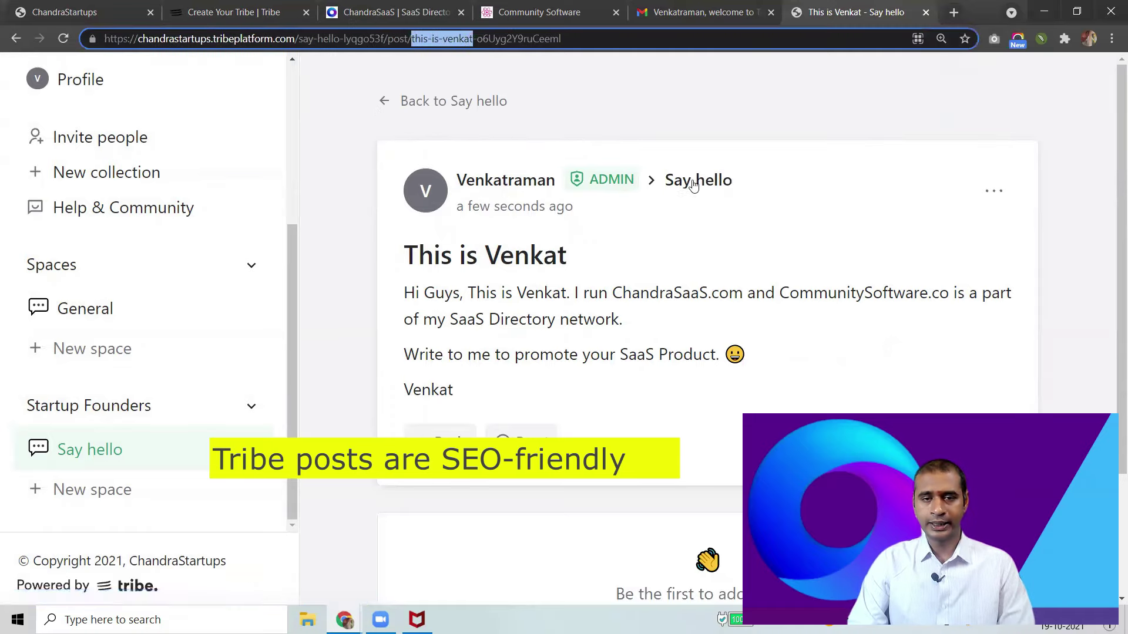
double_click(597, 179)
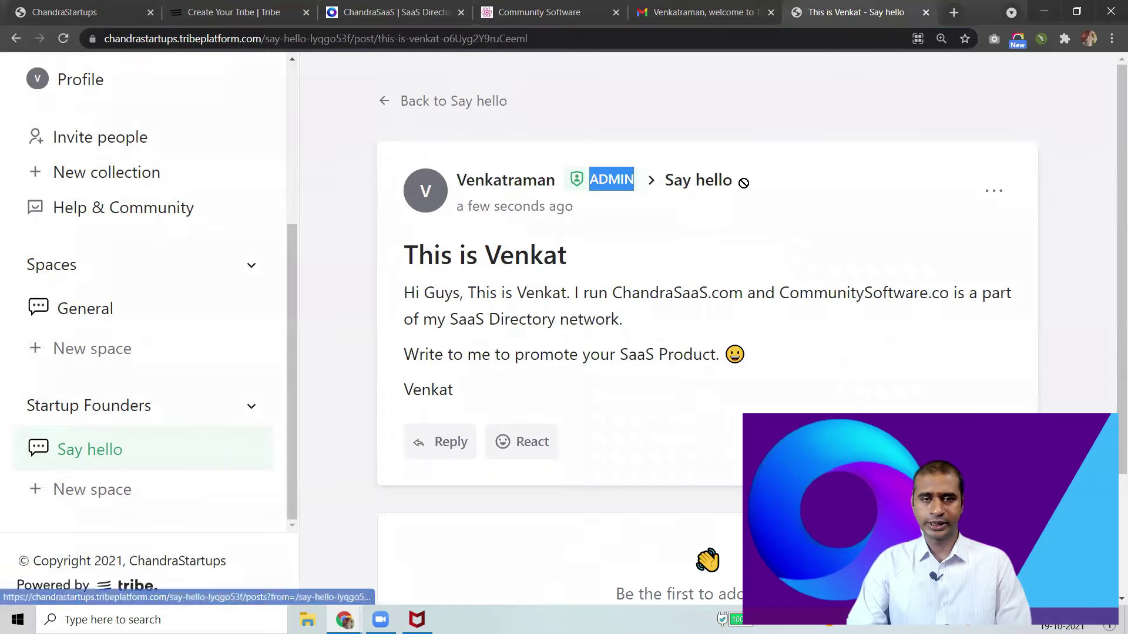
scroll(602, 262, "down", 3)
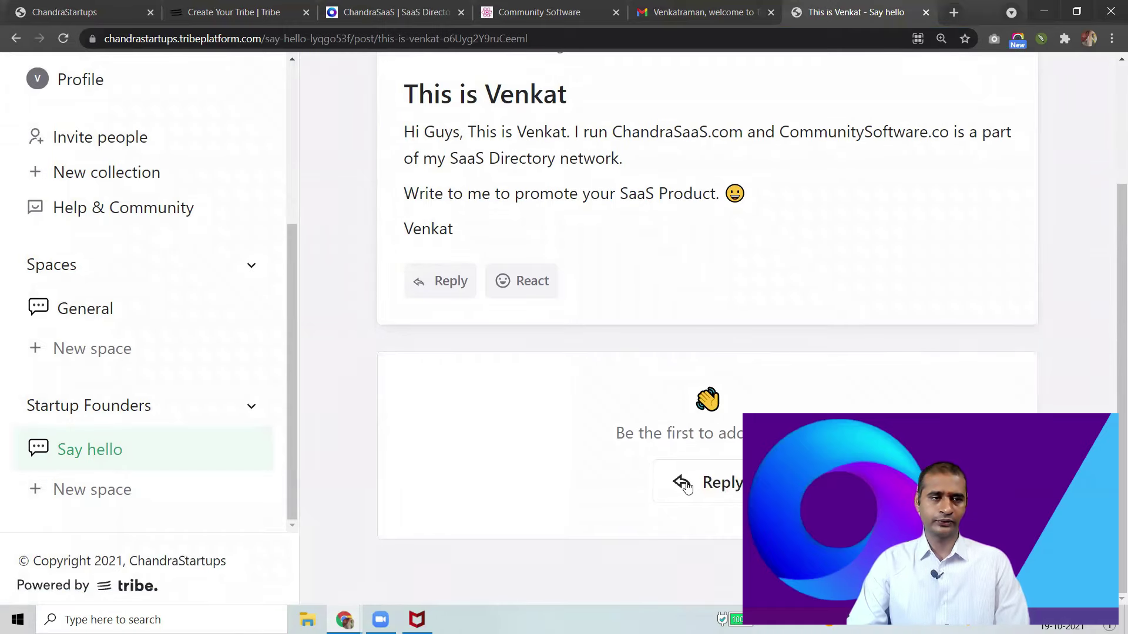
scroll(687, 486, "up", 3)
scroll(91, 244, "up", 5)
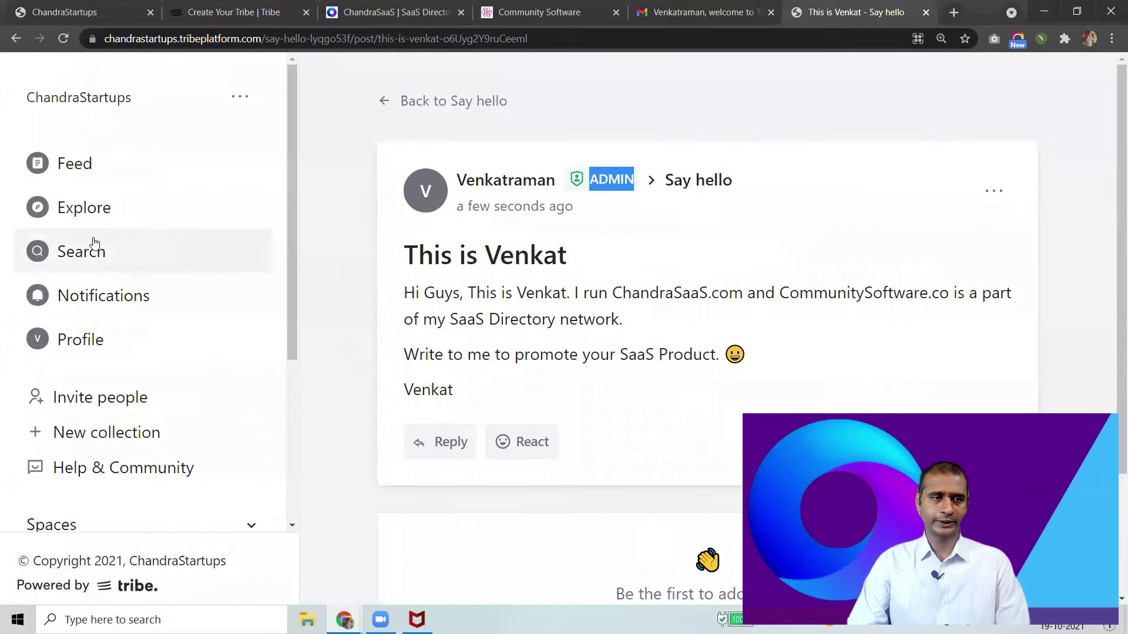
- View the community feed and the admin's own profile page, and return to the feed
left_click(52, 98)
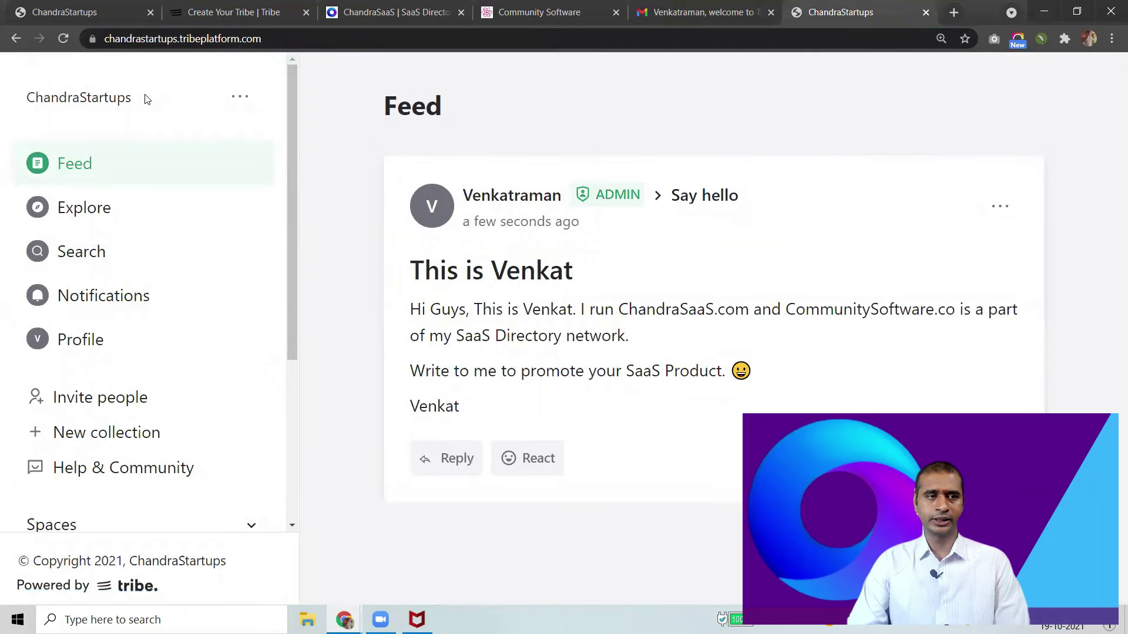
scroll(129, 326, "down", 5)
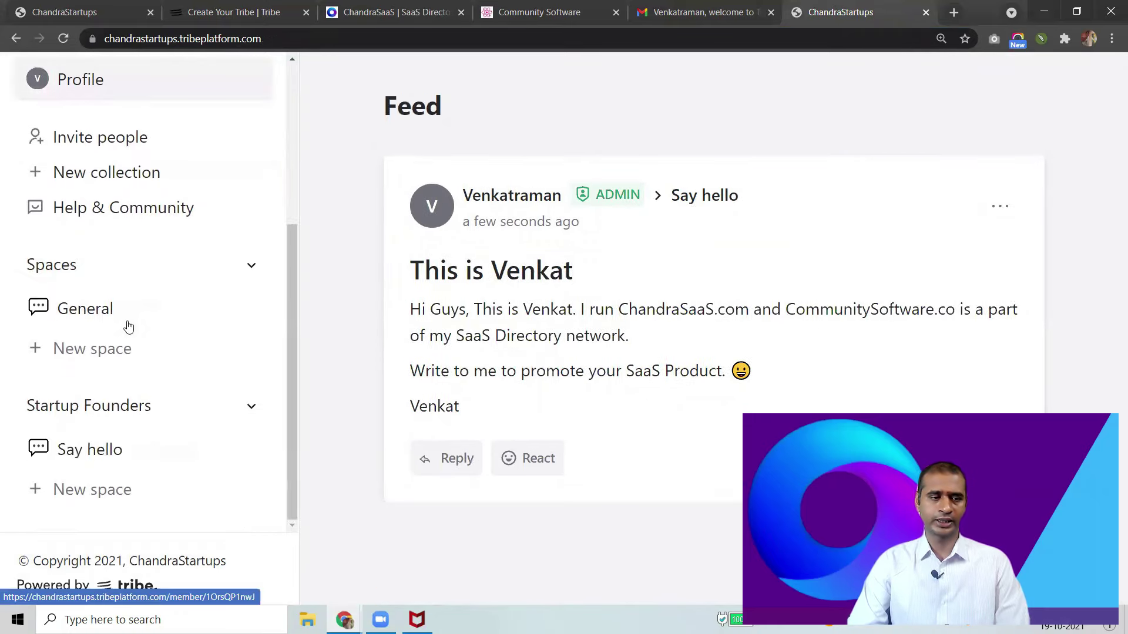
left_click(136, 80)
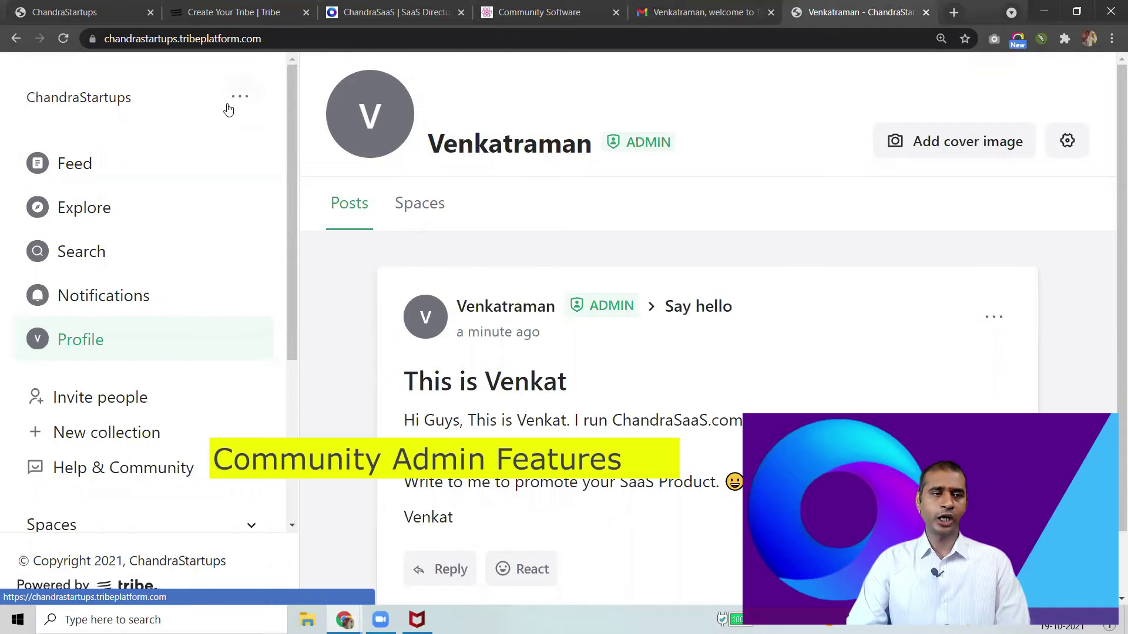
left_click(229, 110)
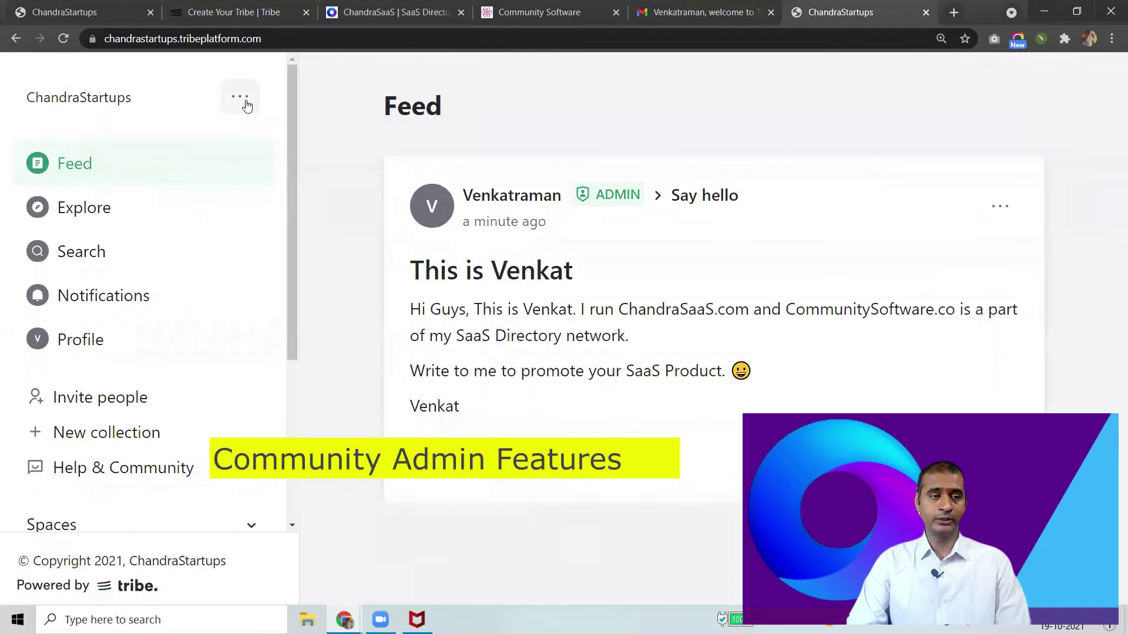
- Open the community's Administration settings and review the logos, community name, legal fields, default spaces and access permissions
left_click(240, 98)
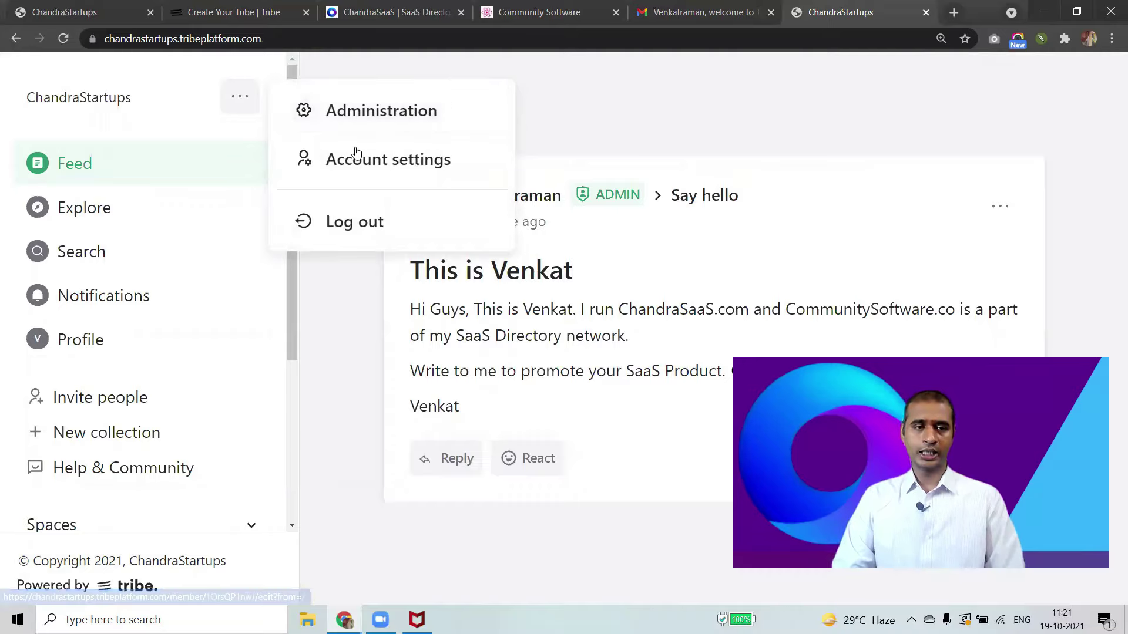
left_click(365, 114)
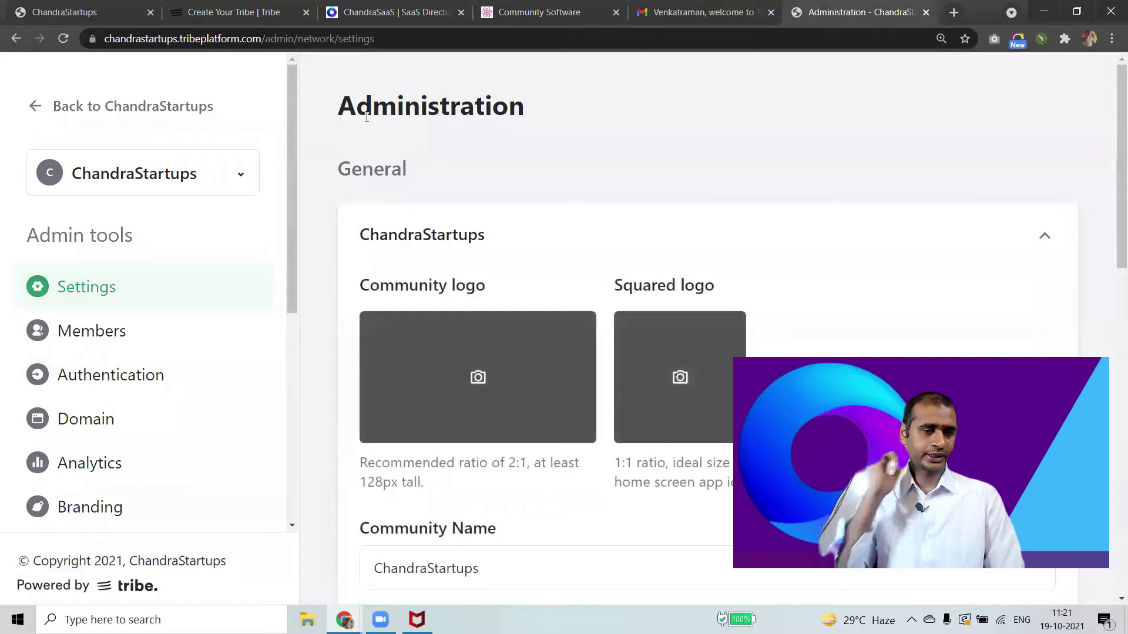
scroll(320, 144, "down", 3)
scroll(469, 194, "up", 1)
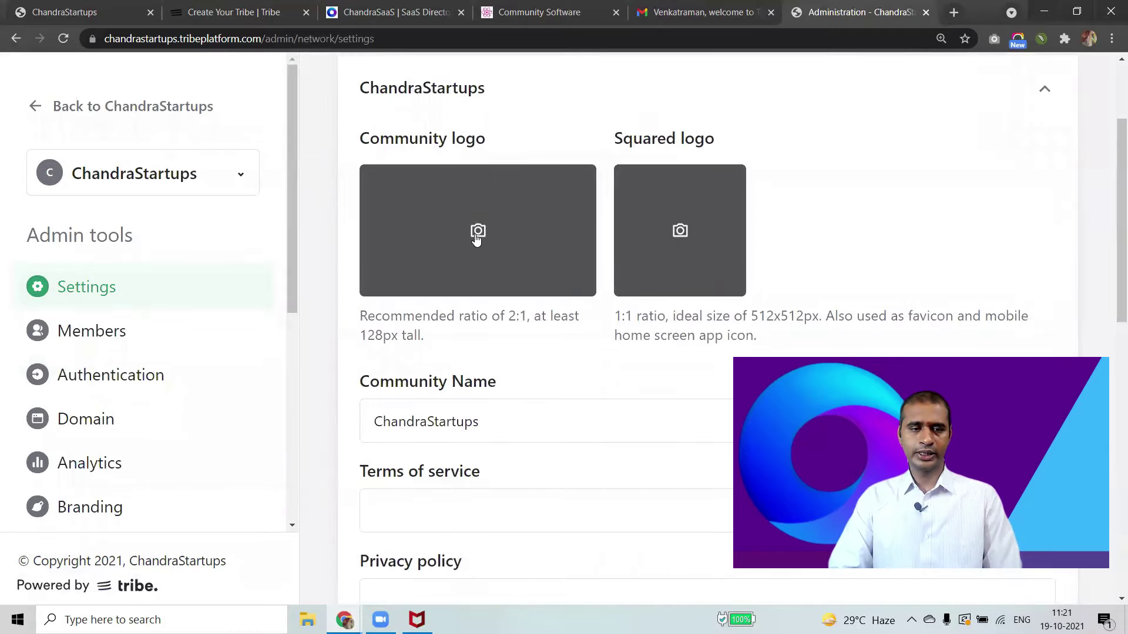
scroll(415, 253, "down", 3)
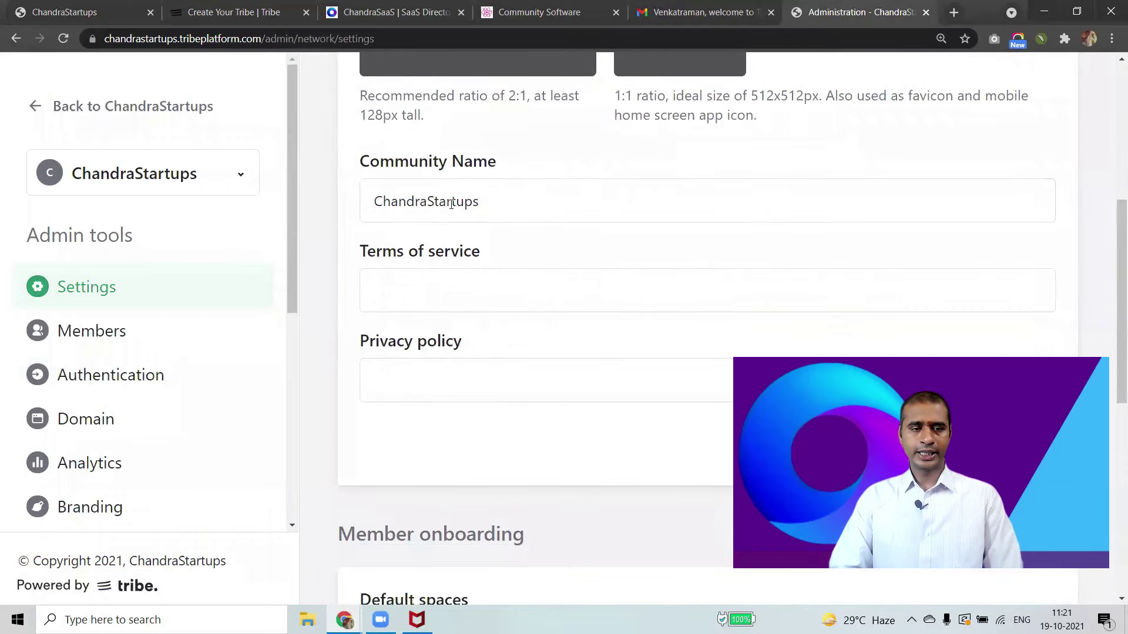
scroll(452, 203, "down", 1)
left_click(442, 223)
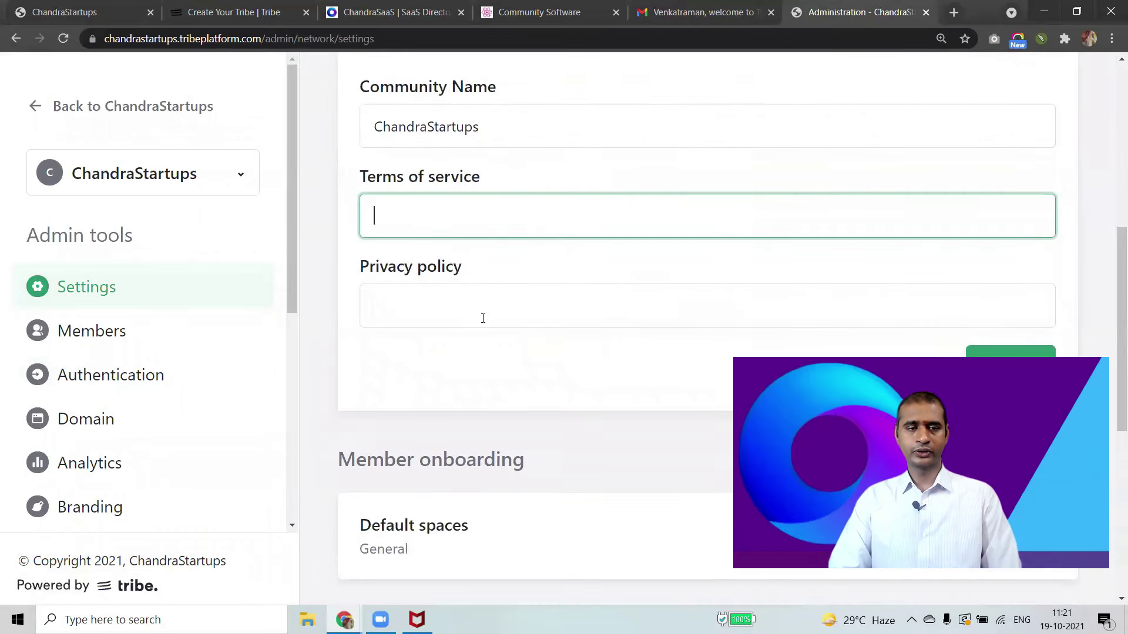
scroll(485, 235, "down", 6)
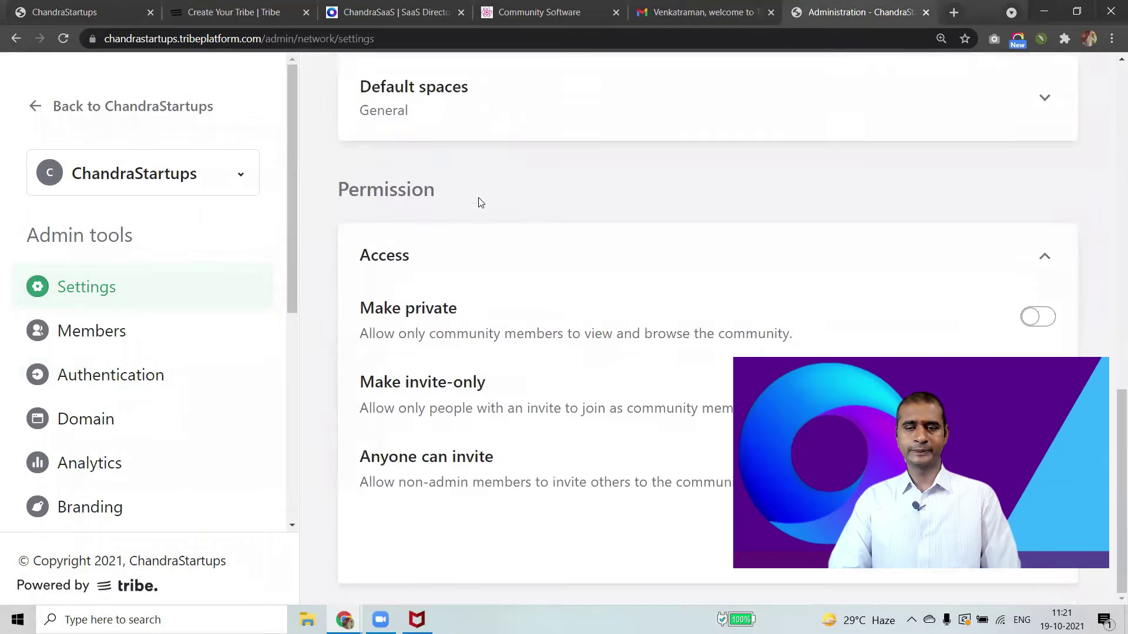
- View the member list, and examine the email, social login and single sign-on options in the Authentication settings
left_click(144, 341)
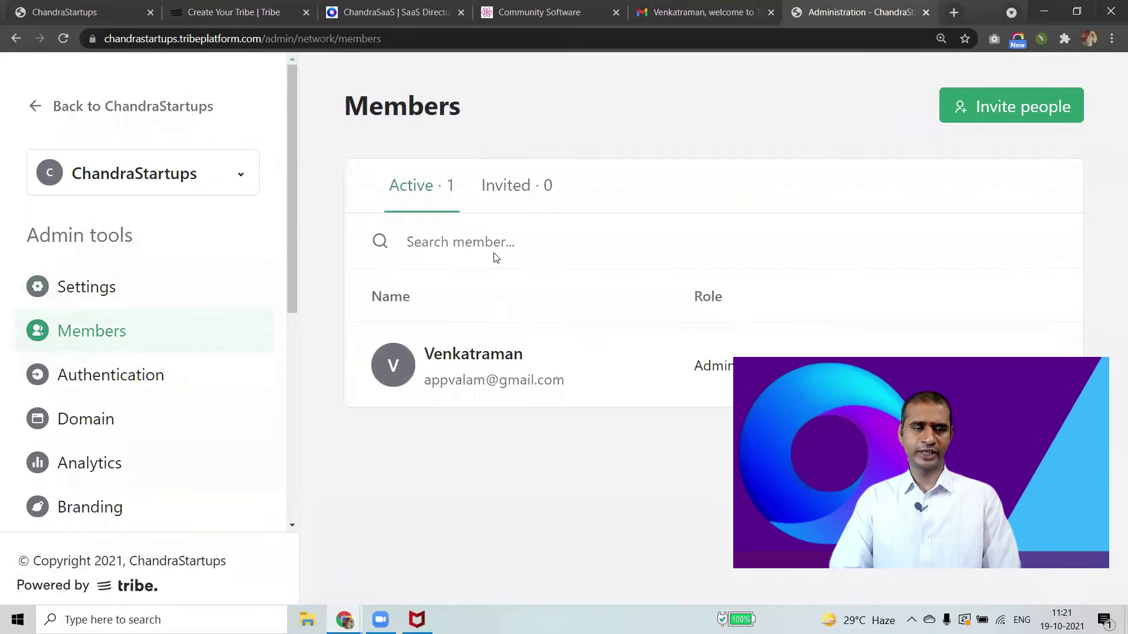
left_click(112, 391)
scroll(434, 348, "down", 3)
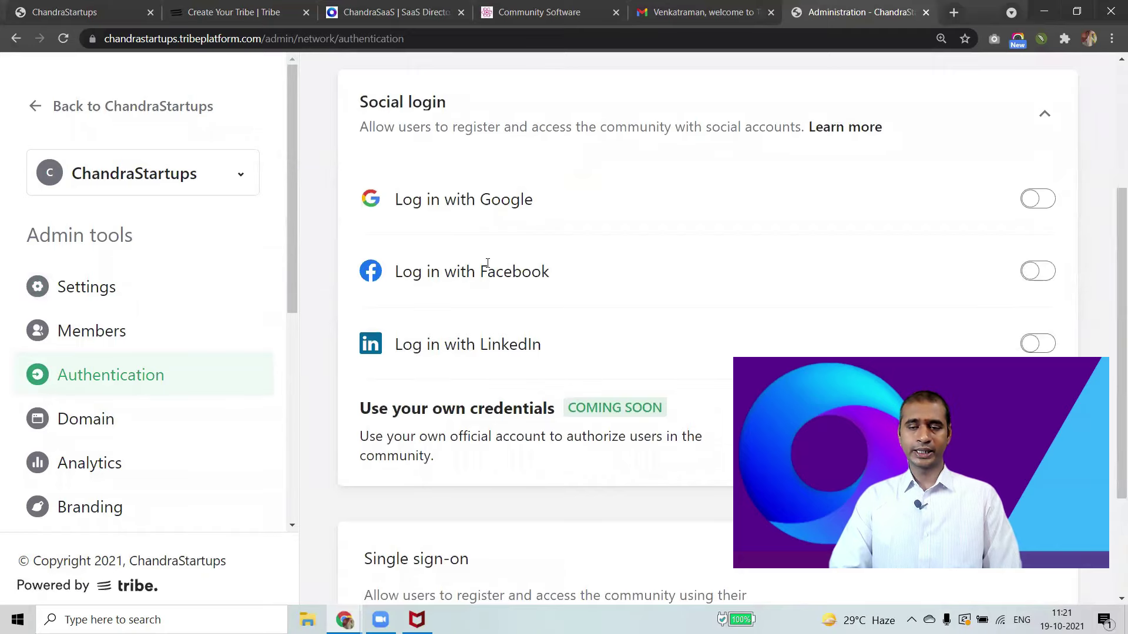
scroll(526, 259, "down", 2)
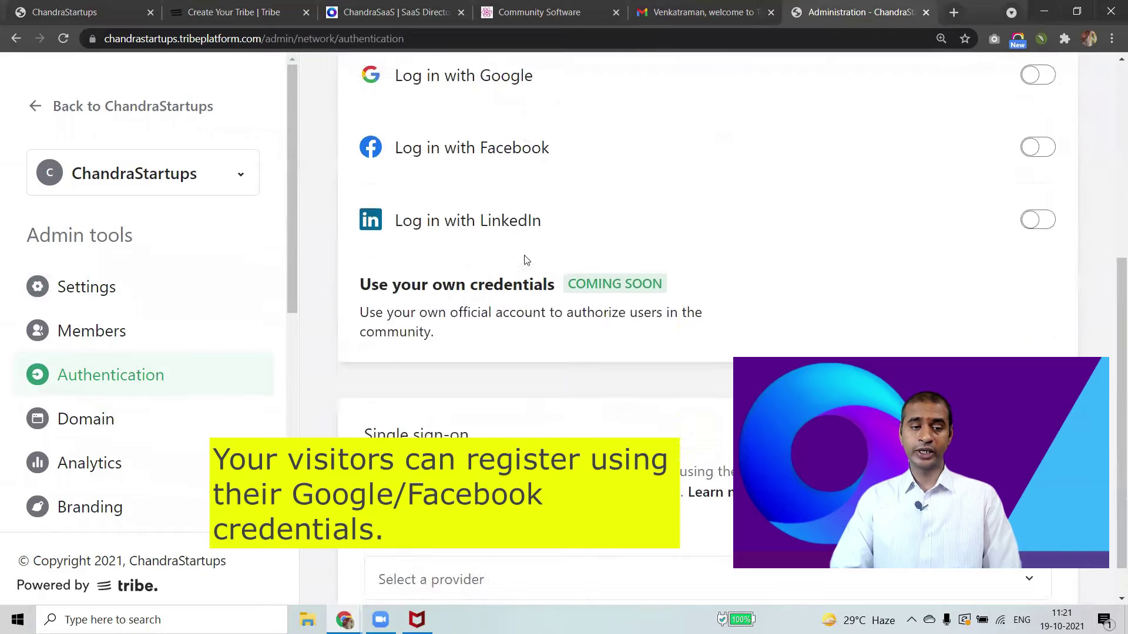
scroll(525, 259, "up", 6)
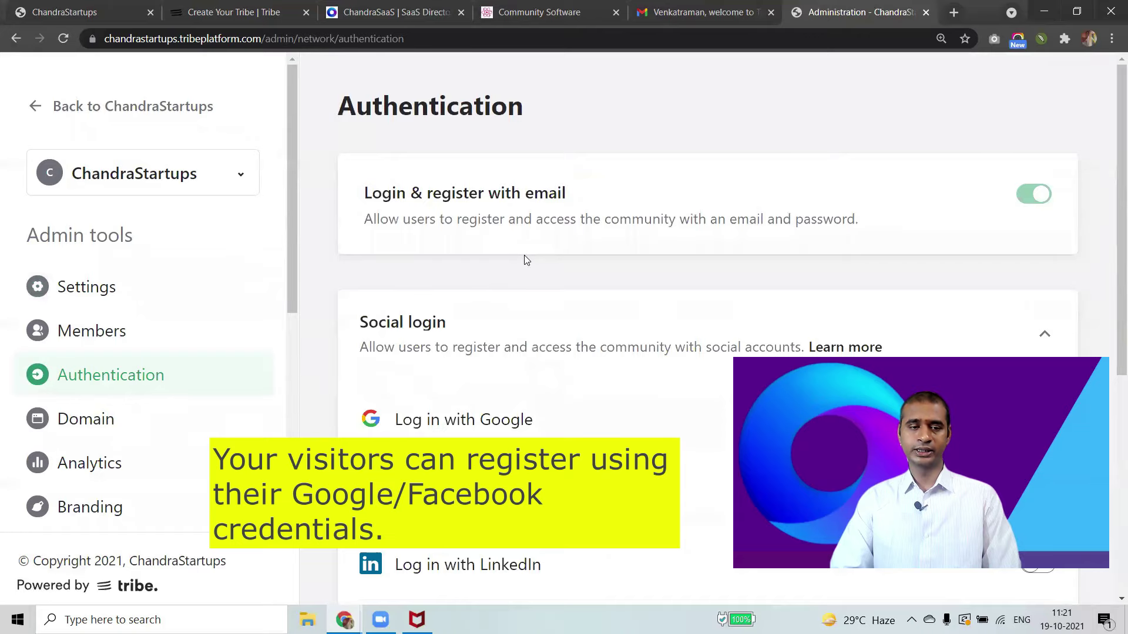
scroll(524, 256, "down", 2)
scroll(525, 259, "down", 4)
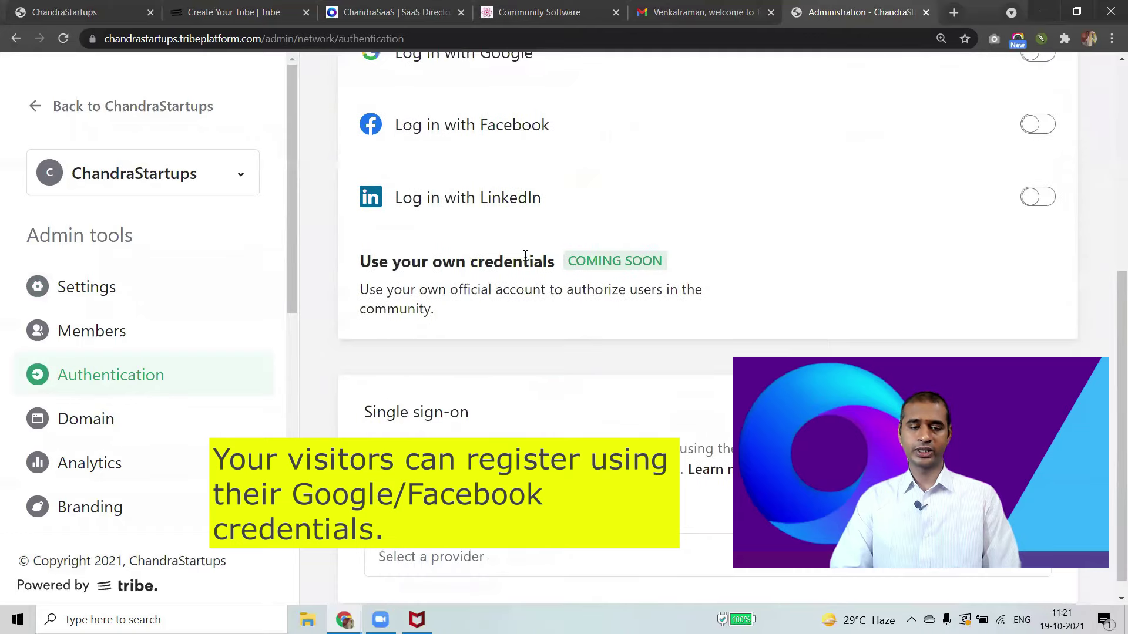
scroll(426, 337, "up", 5)
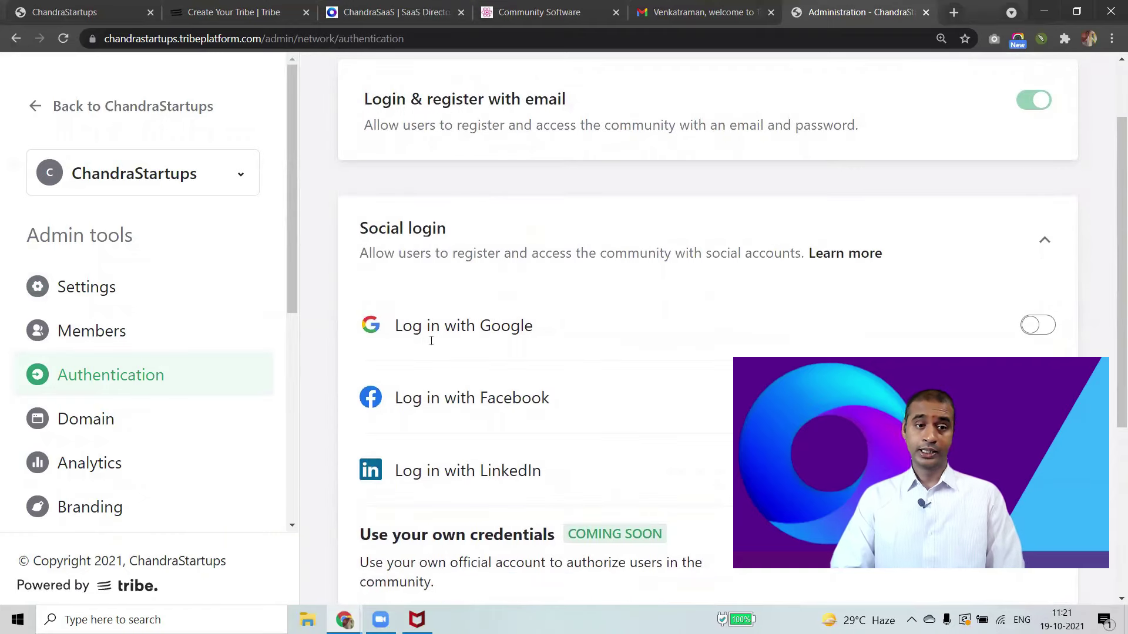
scroll(441, 272, "down", 3)
scroll(393, 285, "up", 1)
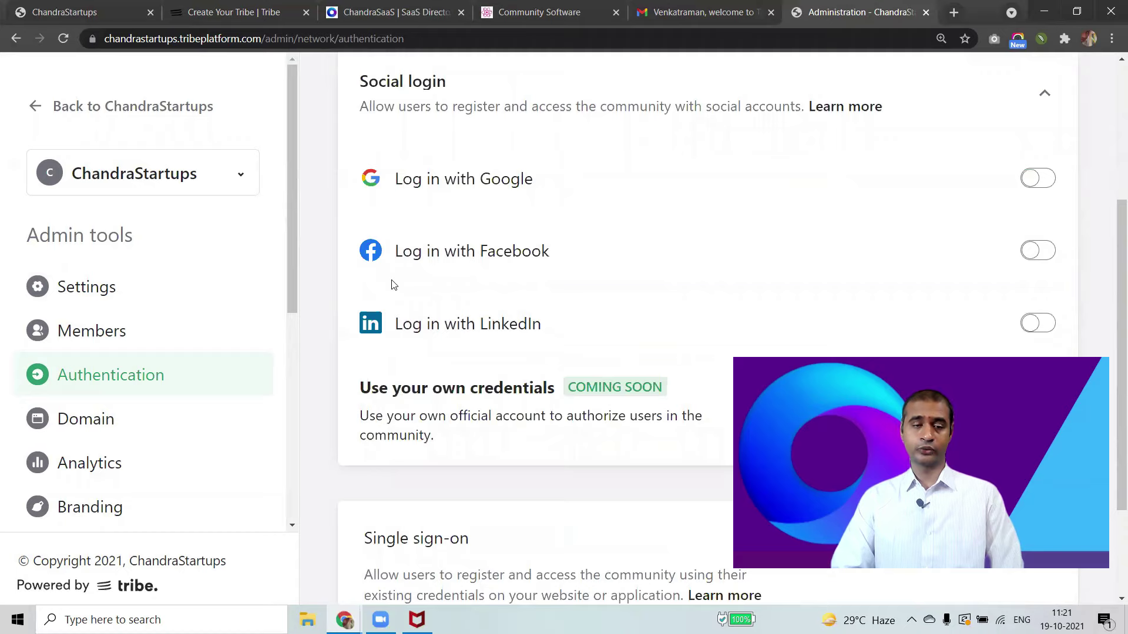
scroll(558, 279, "down", 1)
scroll(676, 270, "up", 3)
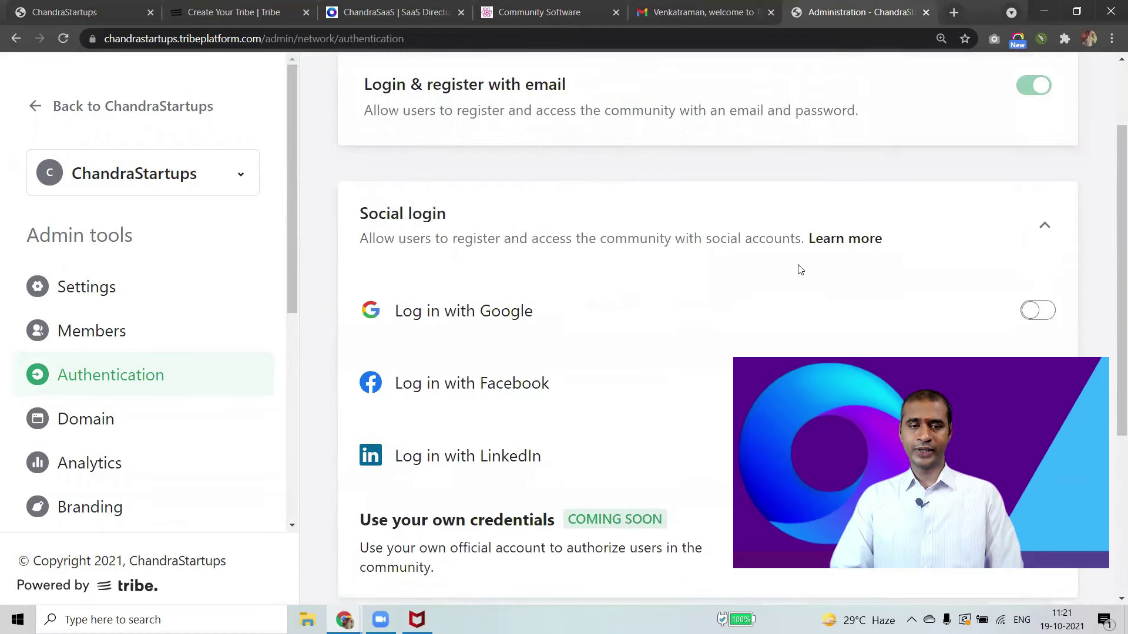
- Enable social login with Google for the community
scroll(798, 264, "down", 3)
left_click(1037, 105)
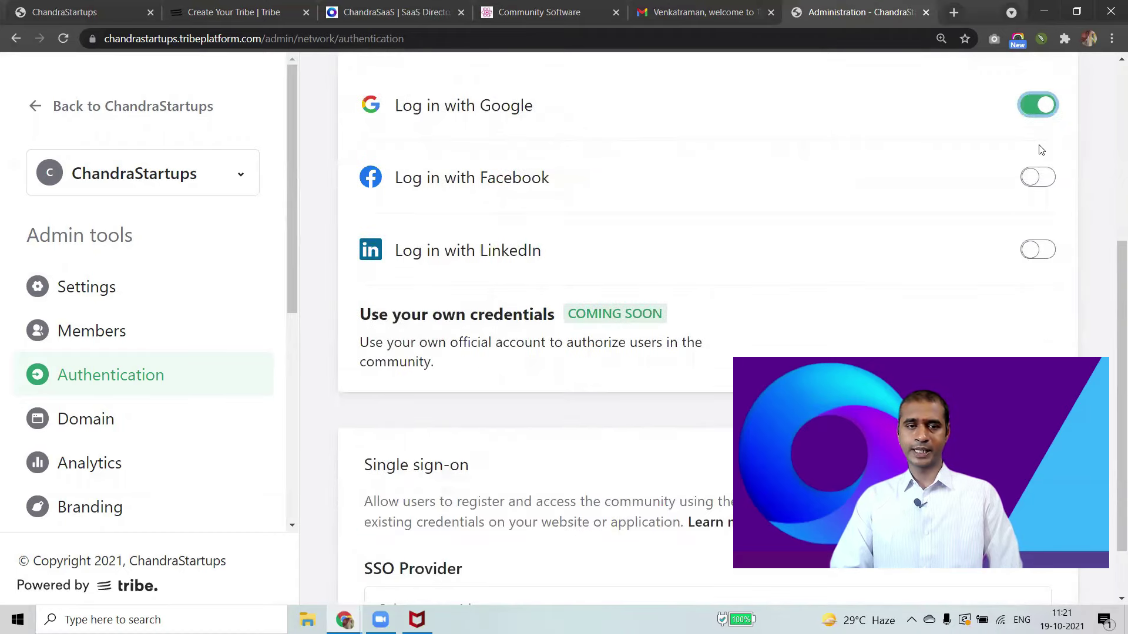
scroll(1038, 151, "up", 1)
scroll(663, 420, "down", 2)
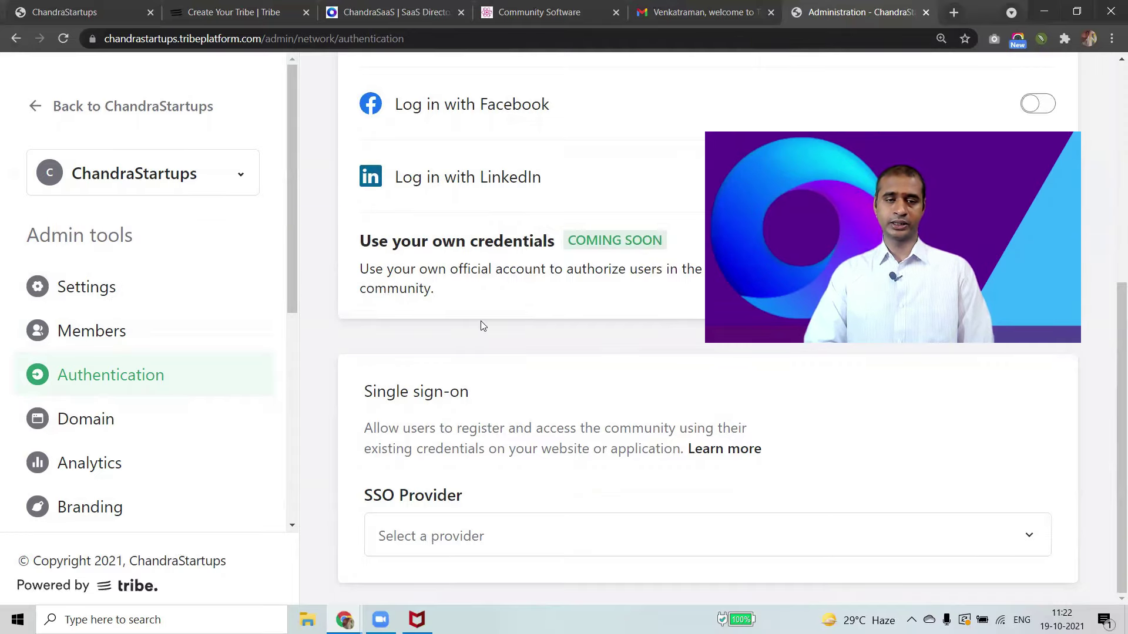
- Review the login and SSO provider options once more, and open the community's custom domain settings
scroll(518, 437, "up", 6)
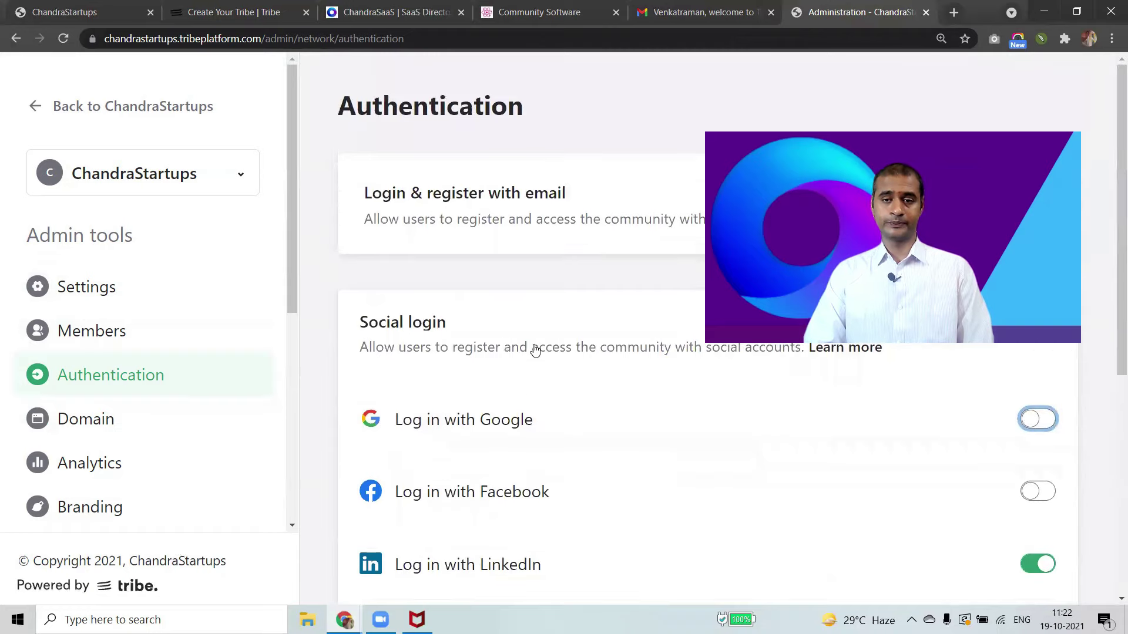
scroll(535, 350, "down", 2)
scroll(534, 347, "down", 3)
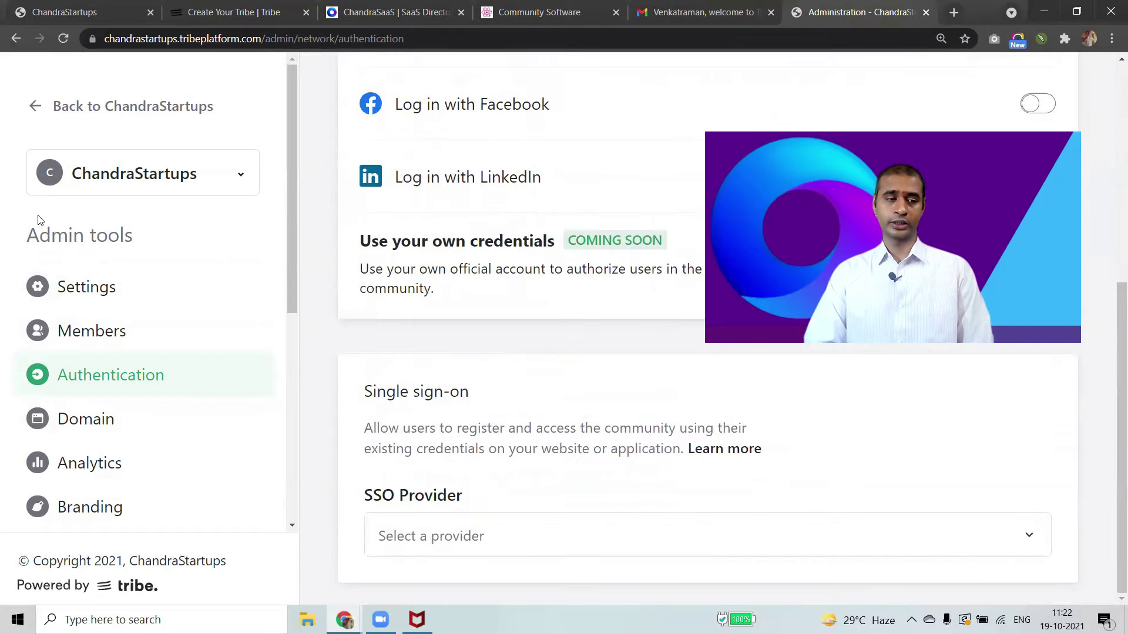
left_click(206, 430)
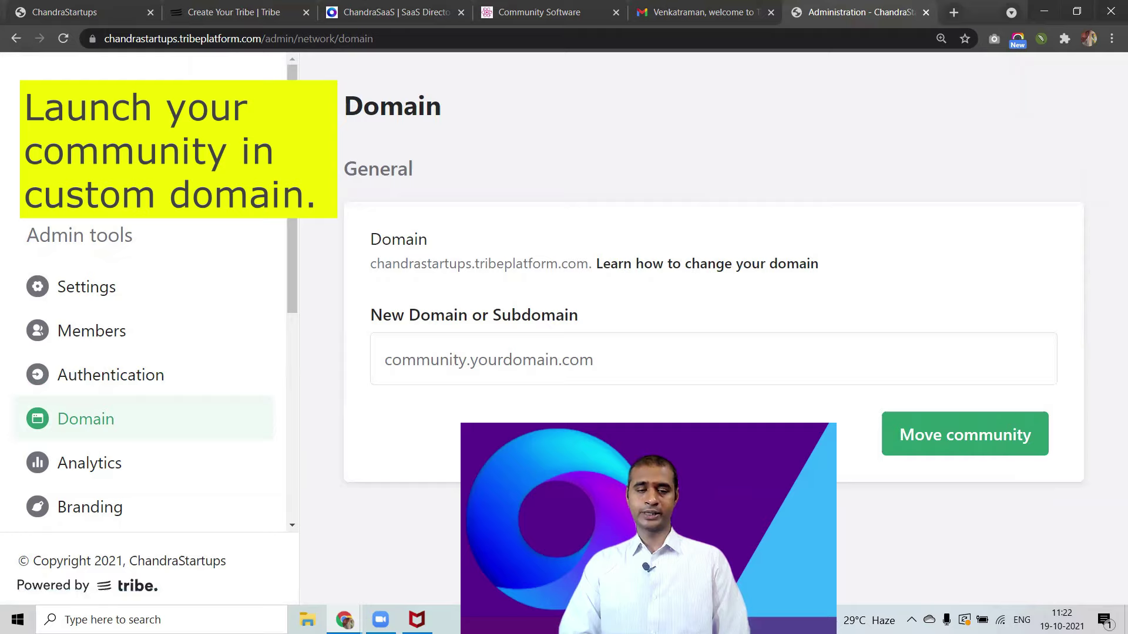
- Open Community Analytics and review visitors, members, new posts, top spaces, top posts and the Posts vs Replies chart
left_click(116, 464)
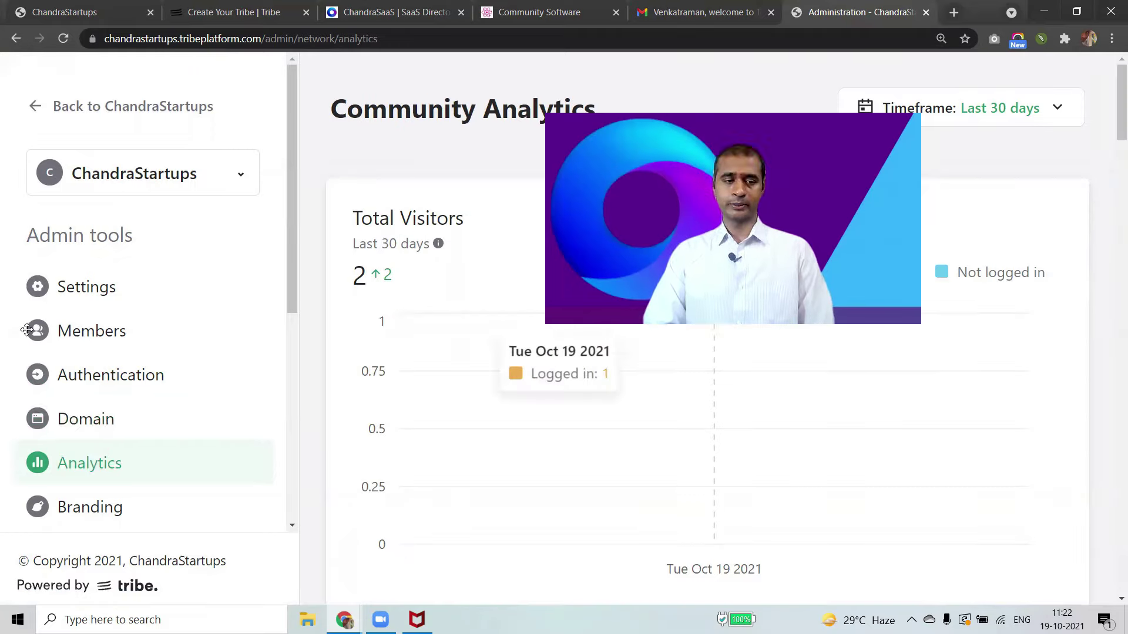
scroll(472, 411, "down", 6)
scroll(471, 411, "up", 2)
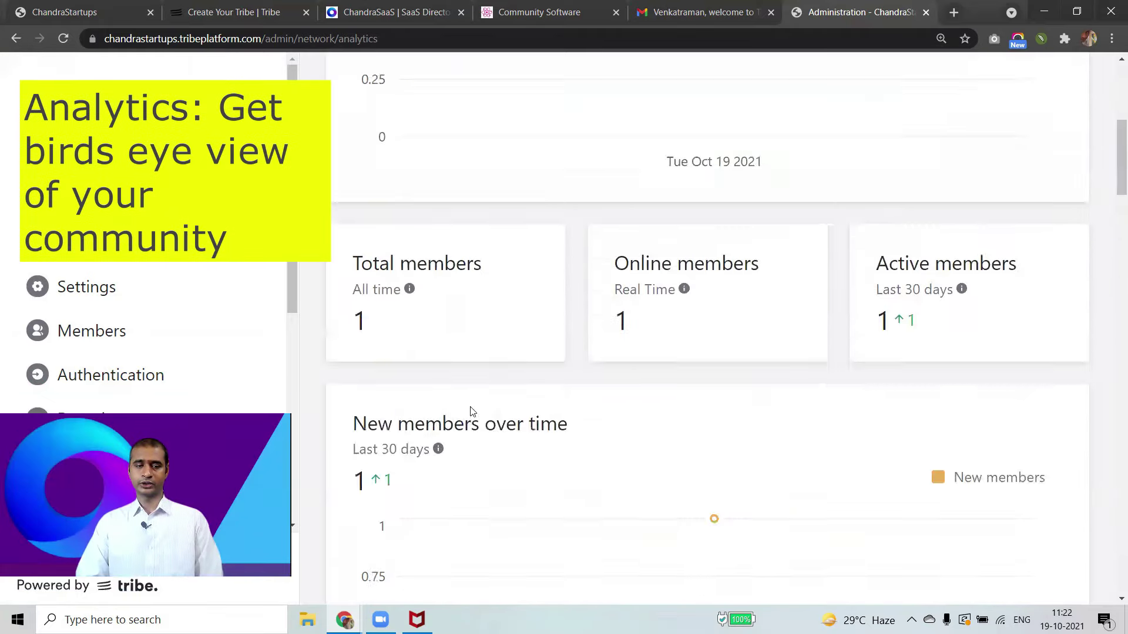
scroll(472, 411, "down", 4)
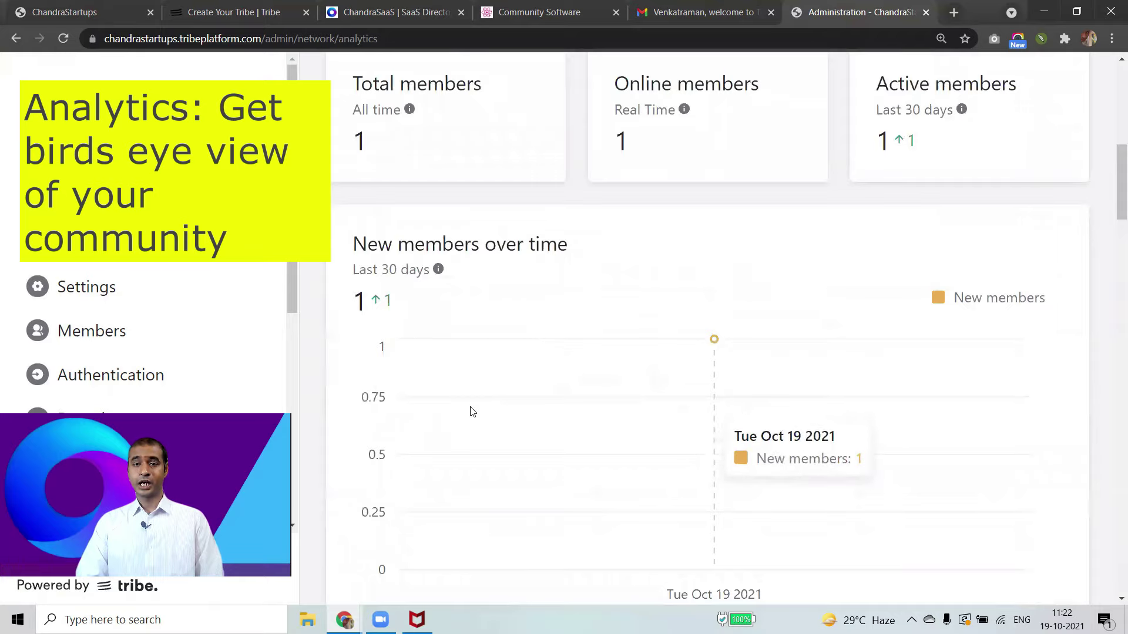
scroll(472, 412, "down", 4)
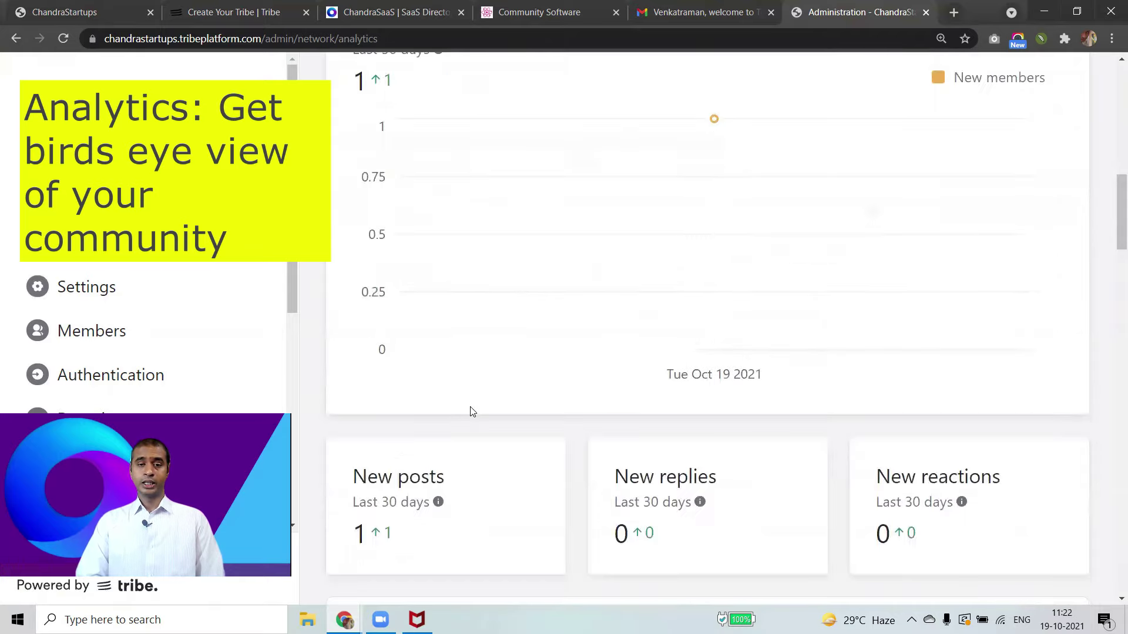
scroll(472, 412, "down", 9)
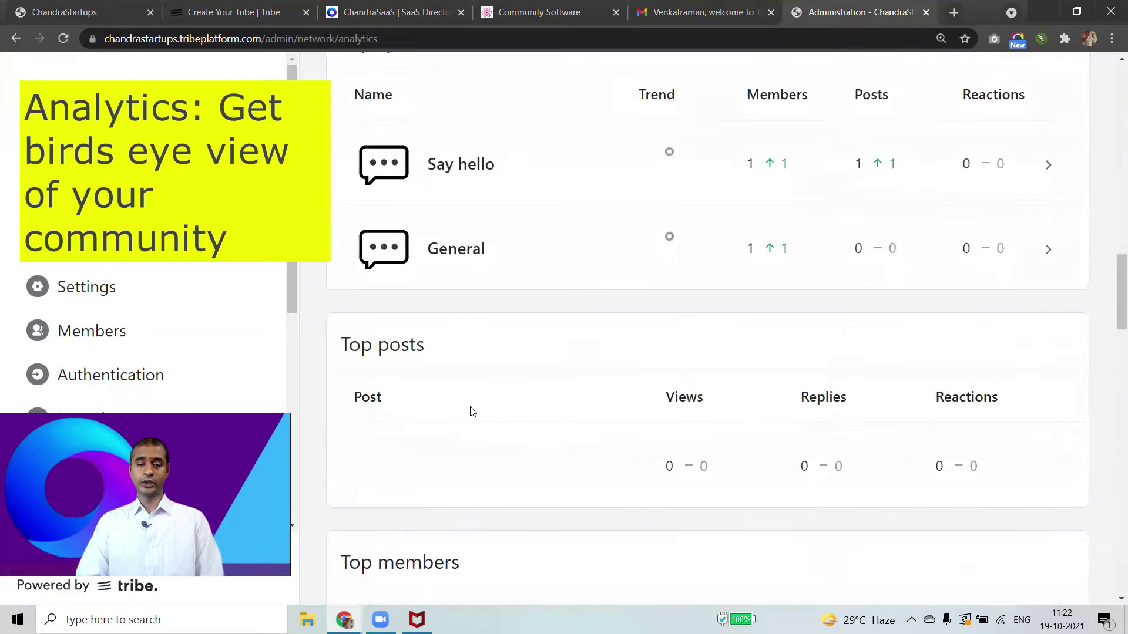
scroll(472, 411, "up", 3)
scroll(471, 412, "down", 13)
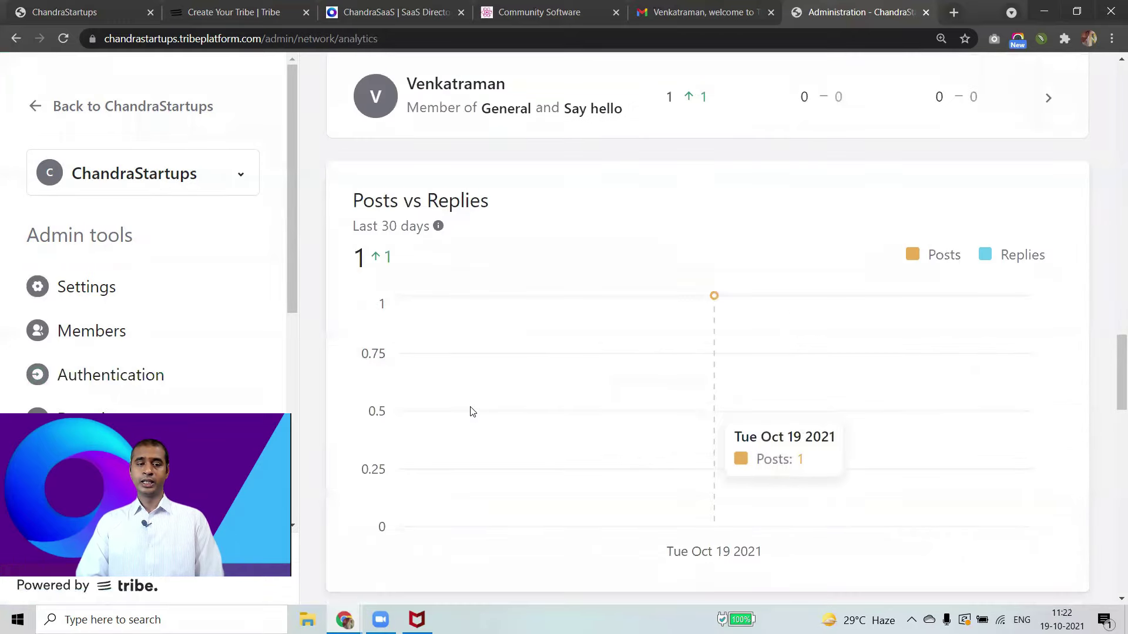
- Examine the remaining Community Analytics sections, including Popular hours of the day, Highlights and Trending Tags
scroll(472, 412, "down", 19)
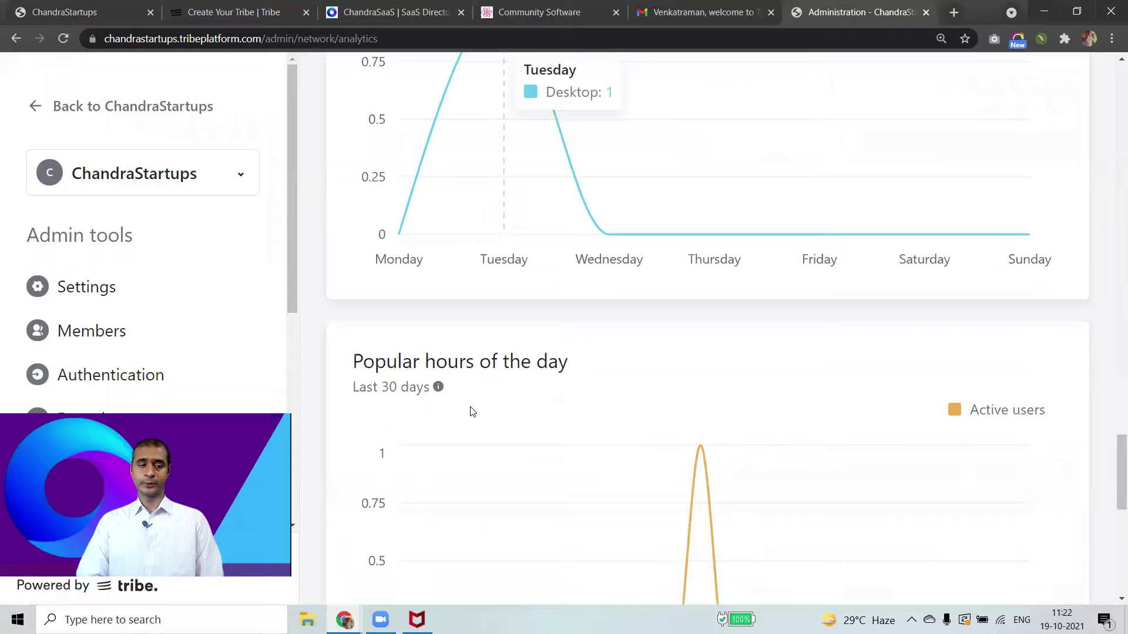
scroll(472, 411, "down", 4)
scroll(496, 371, "up", 20)
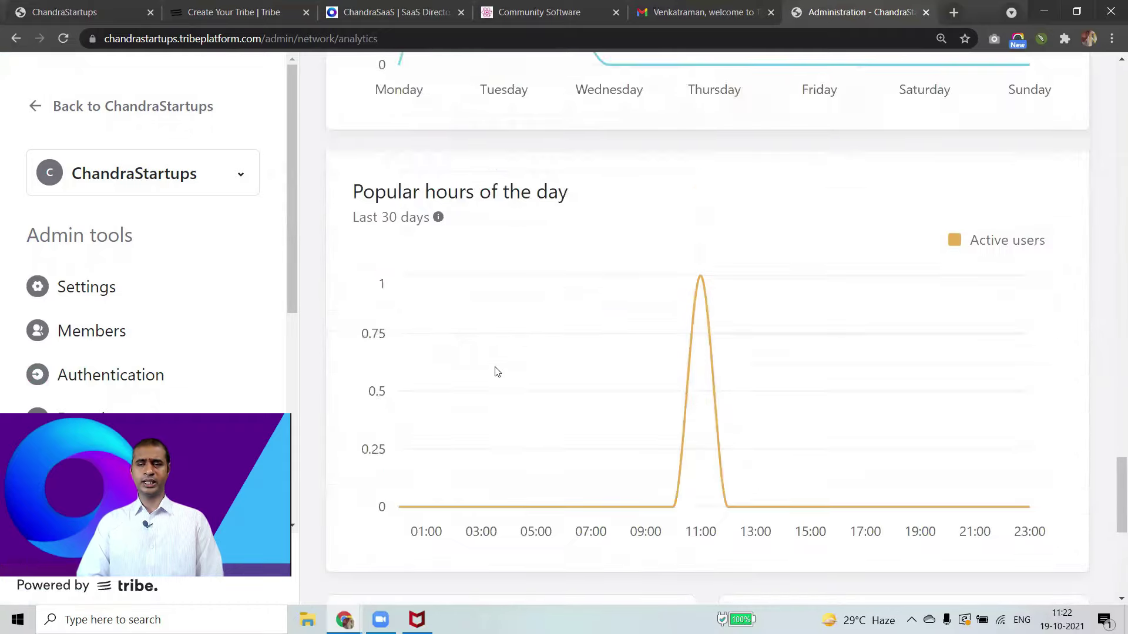
scroll(495, 371, "up", 5)
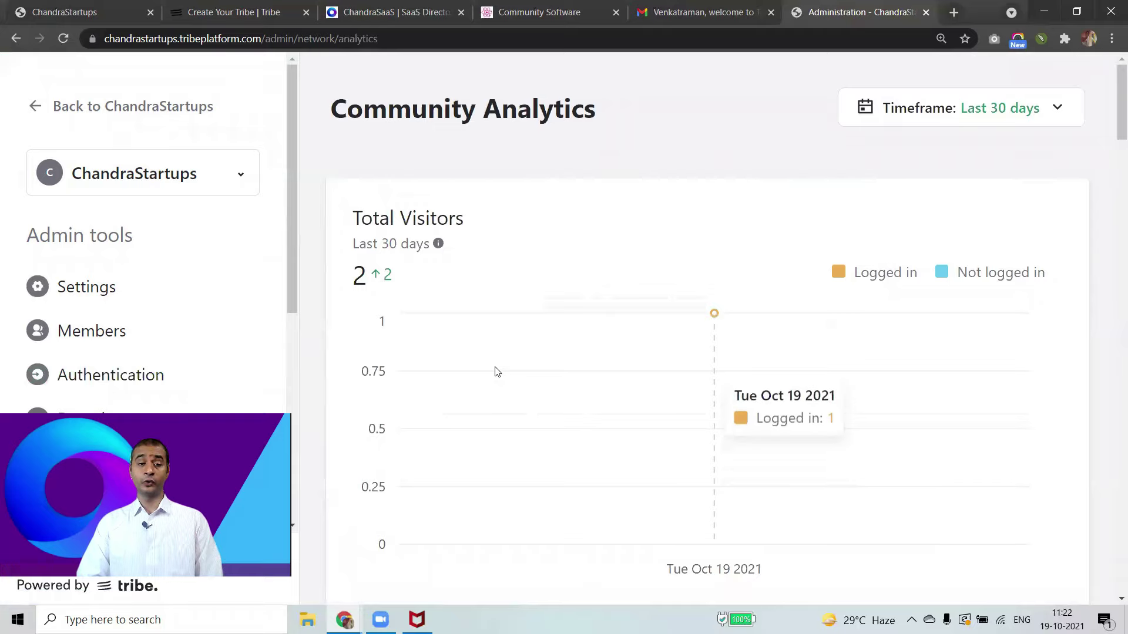
scroll(496, 371, "down", 20)
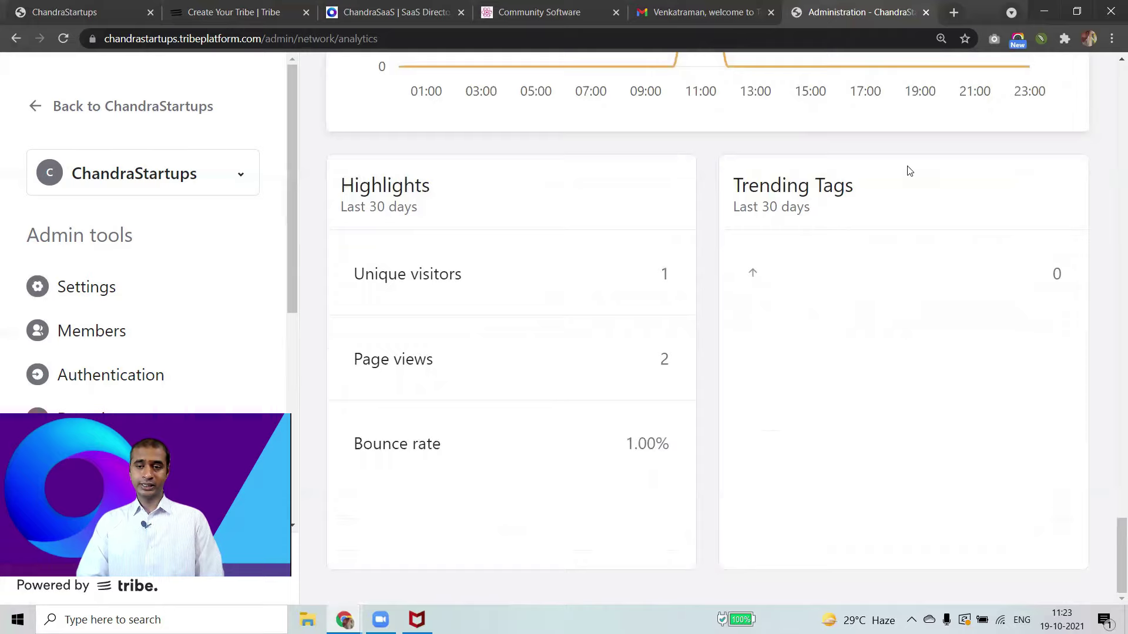
scroll(910, 171, "up", 15)
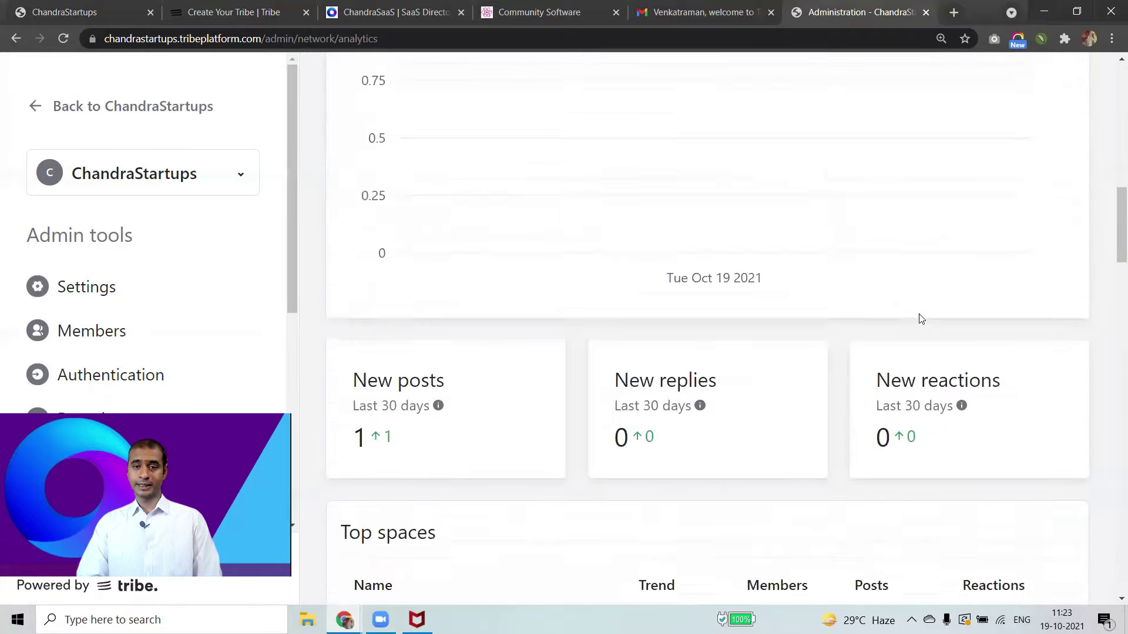
scroll(921, 319, "up", 10)
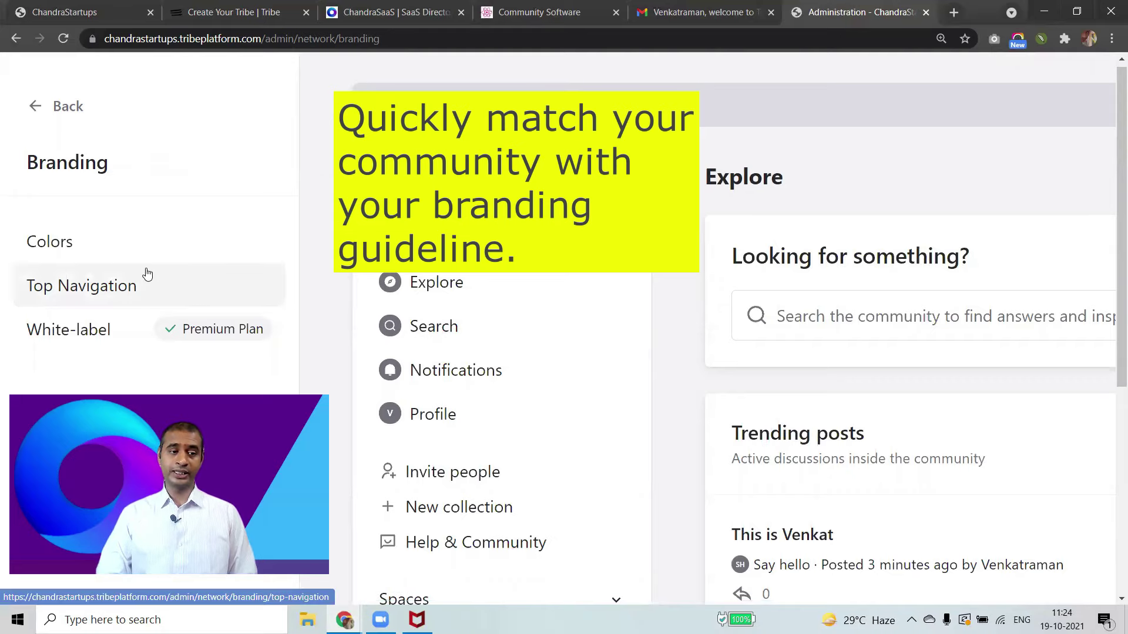
- Review the Branding preview and try a pale yellow Background color in the community's color settings
scroll(112, 330, "down", 2)
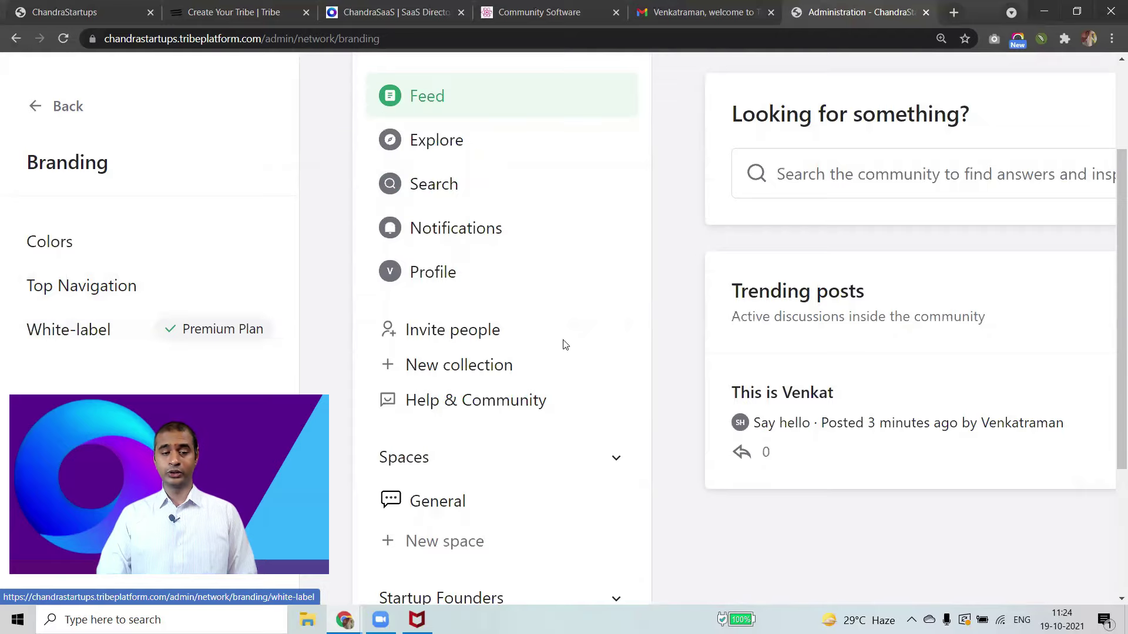
scroll(558, 416, "down", 3)
left_click(49, 241)
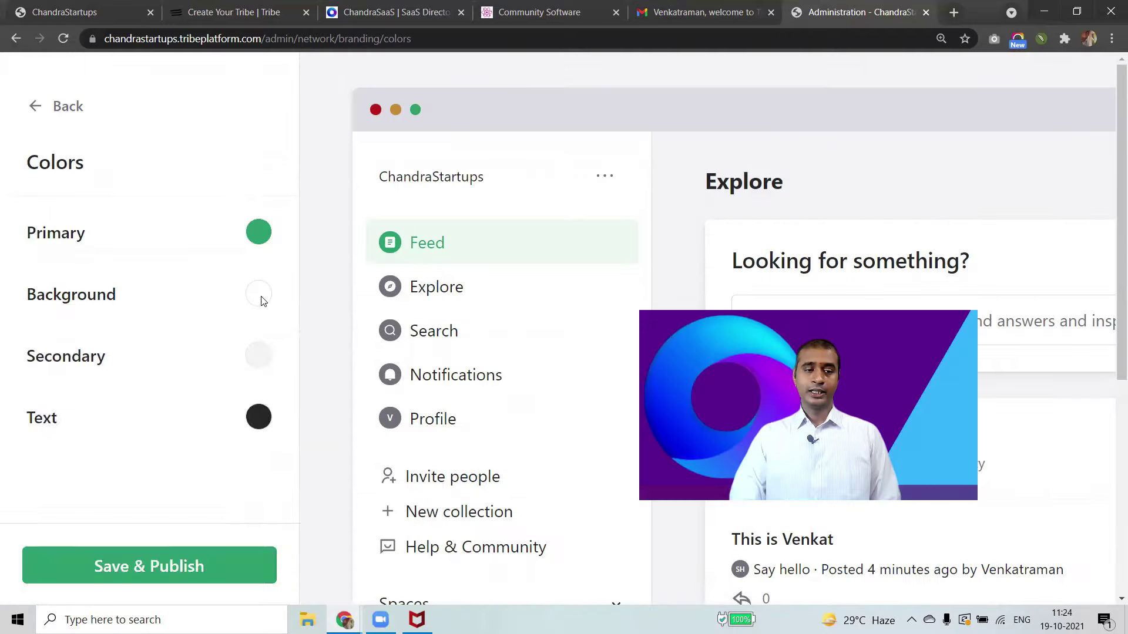
left_click(258, 294)
left_click(264, 361)
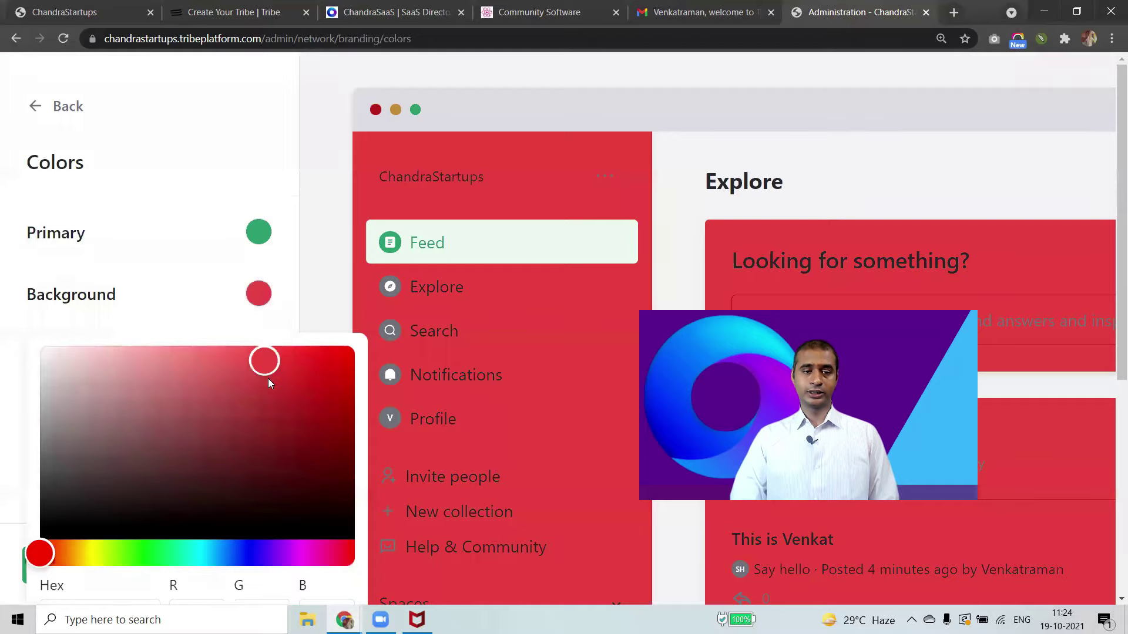
left_click(87, 555)
left_click(131, 347)
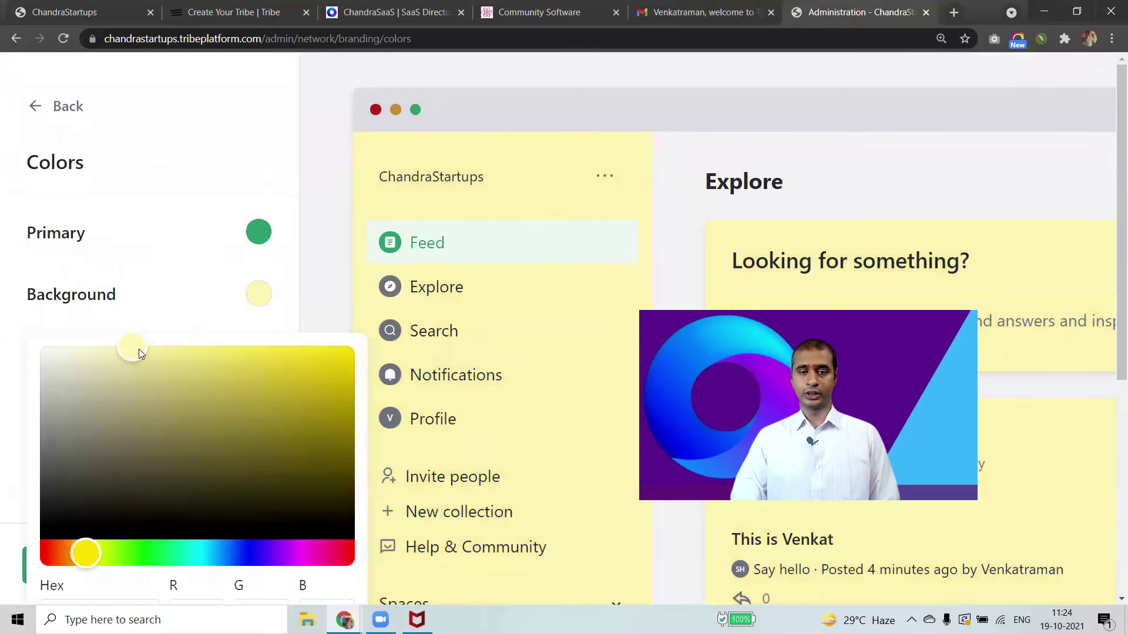
left_click(116, 348)
left_click_drag(110, 342, 106, 338)
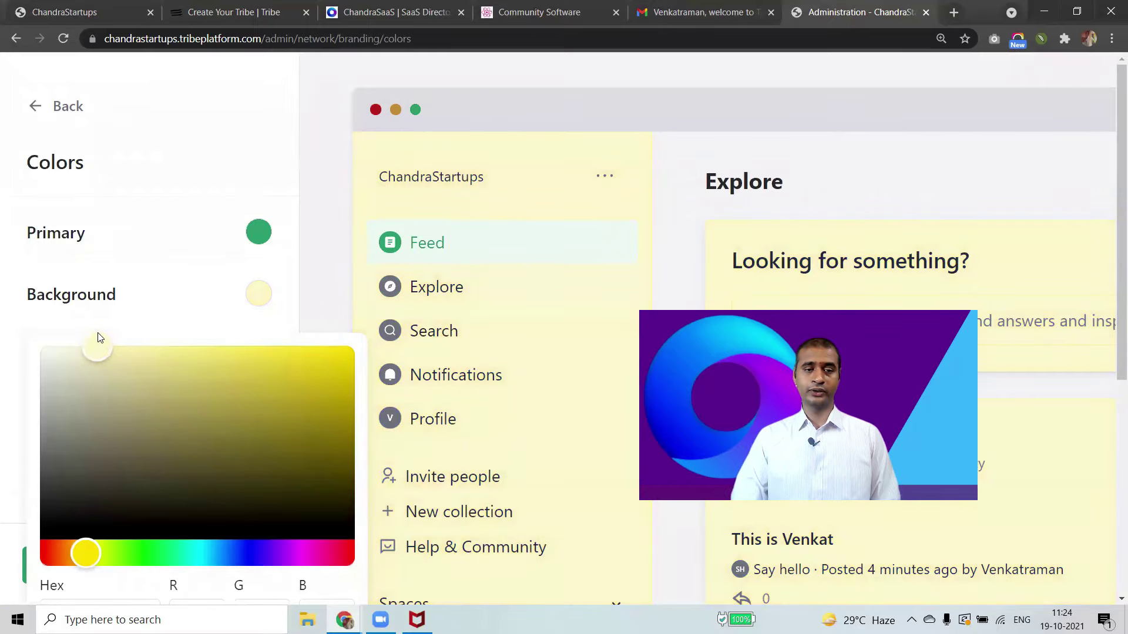
left_click(165, 246)
- Try a light purple Secondary color for the community, check the preview, and open the Text color for editing
left_click(259, 358)
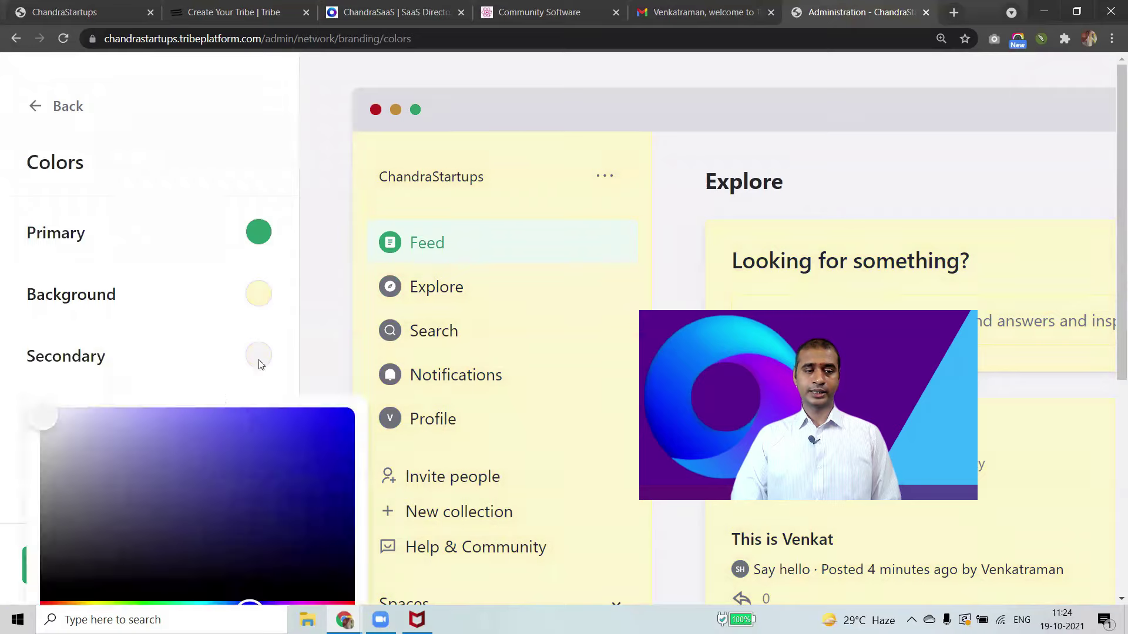
left_click(170, 415)
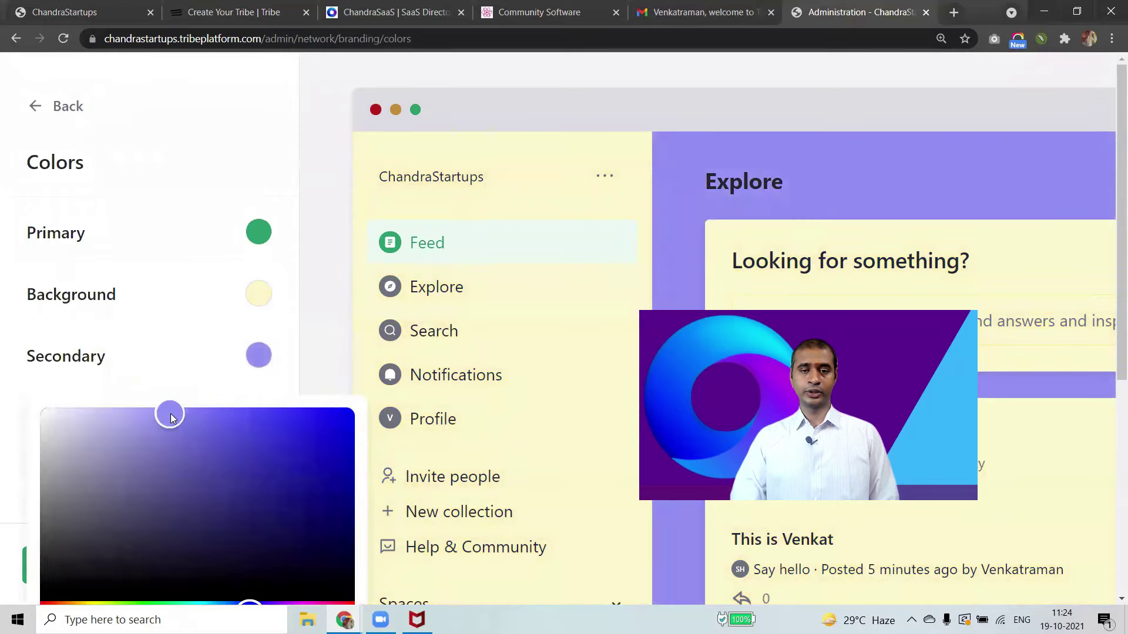
left_click(203, 270)
scroll(206, 418, "down", 5)
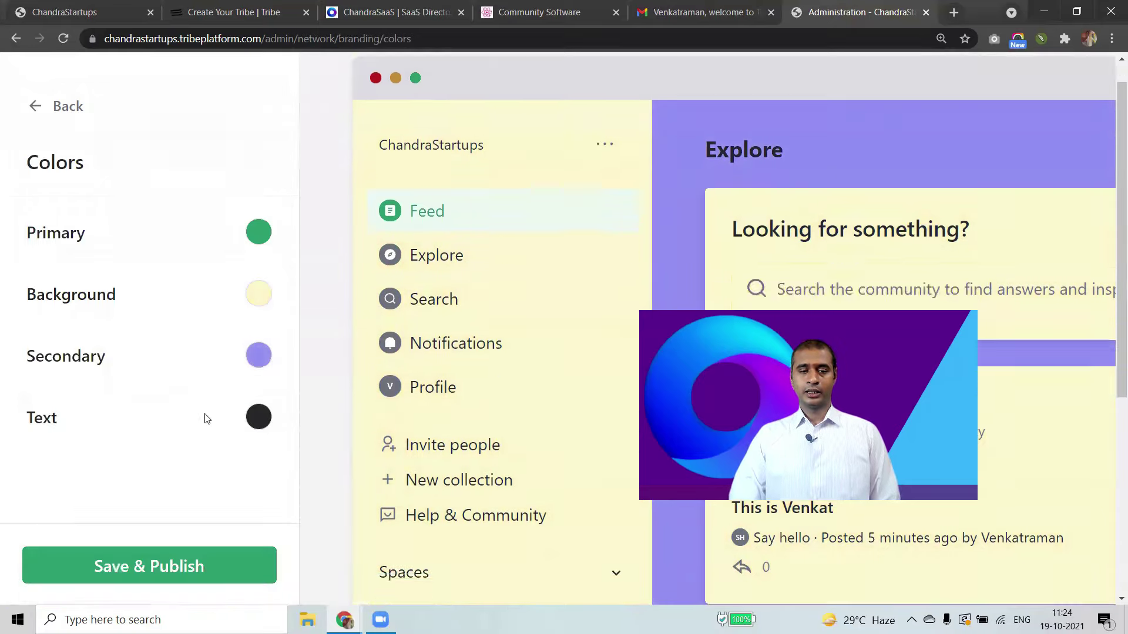
left_click(259, 424)
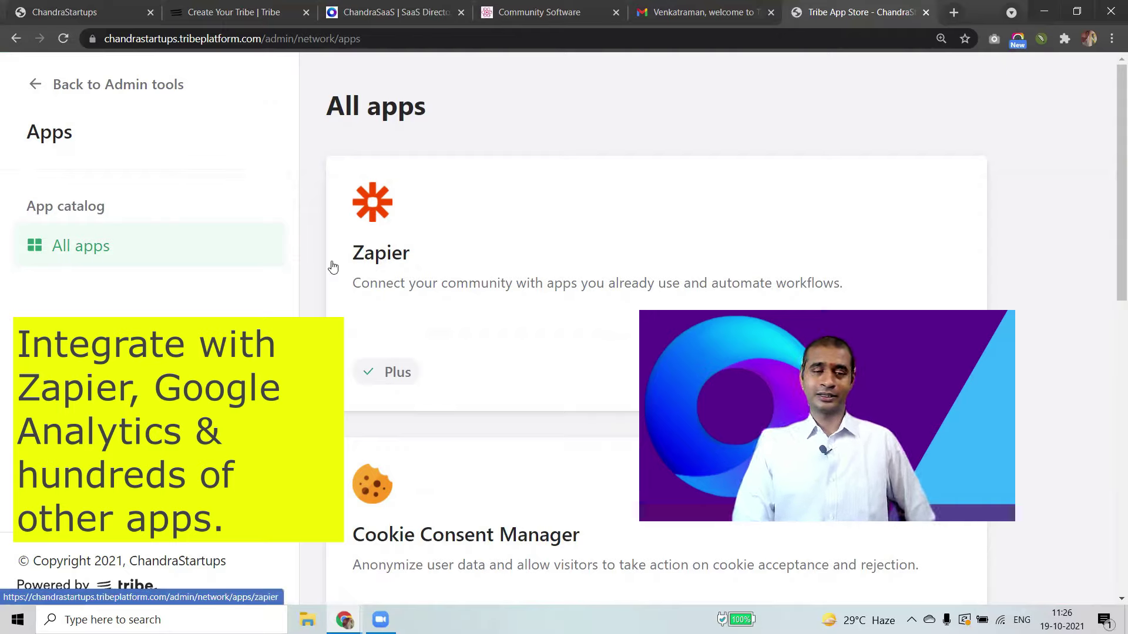
- Browse the app catalog, and review the yearly prices and features of the Basic, Plus and Premium plans in Billing
scroll(253, 294, "down", 10)
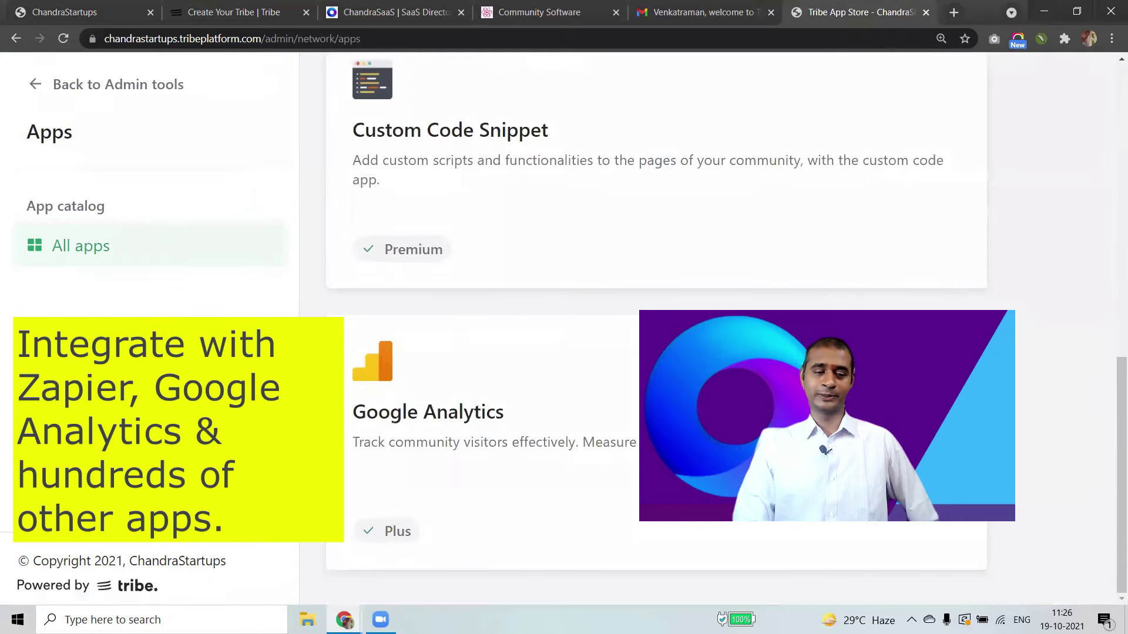
scroll(656, 294, "up", 3)
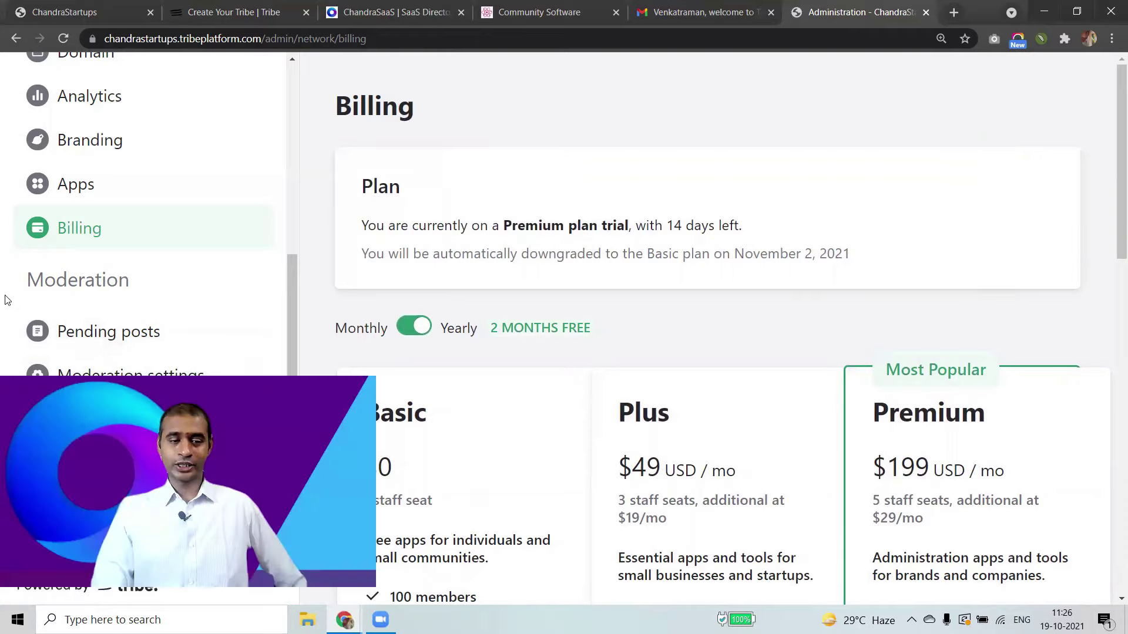
scroll(437, 419, "down", 5)
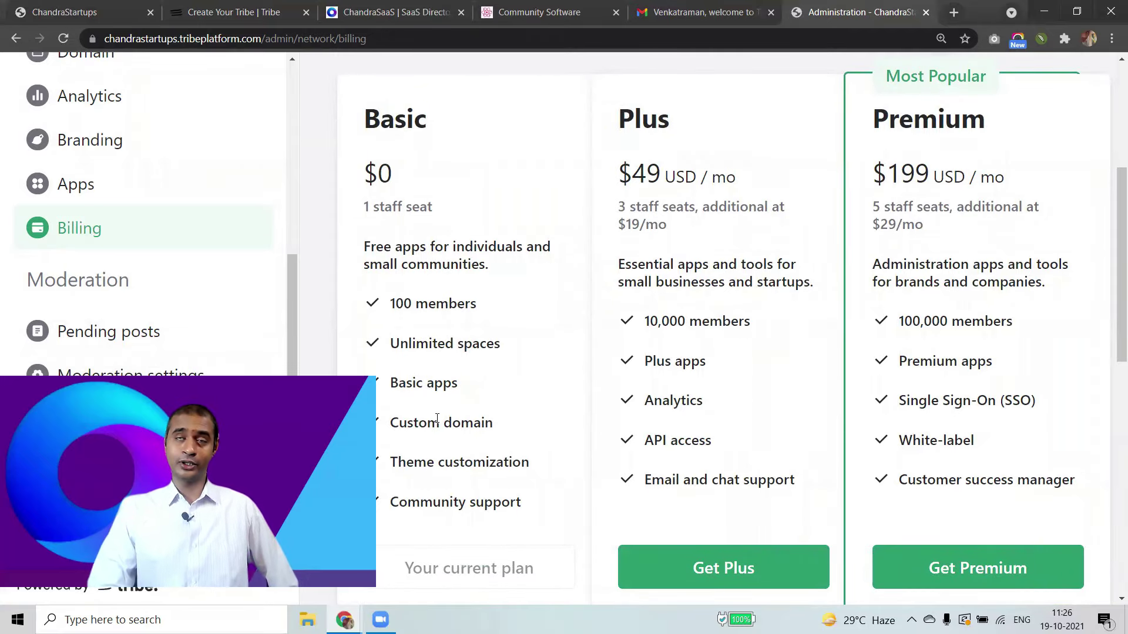
scroll(514, 348, "down", 2)
scroll(514, 348, "up", 2)
left_click_drag(390, 343, 513, 344)
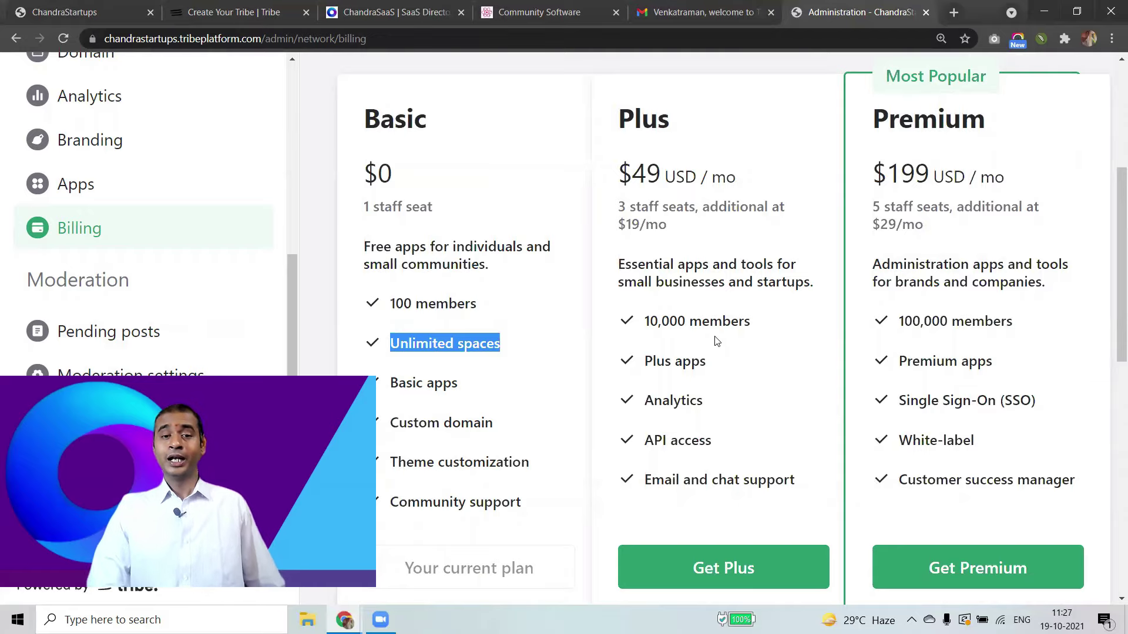
- Switch the plan pricing from yearly to monthly and compare the Basic, Plus and Premium plans
scroll(716, 340, "up", 1)
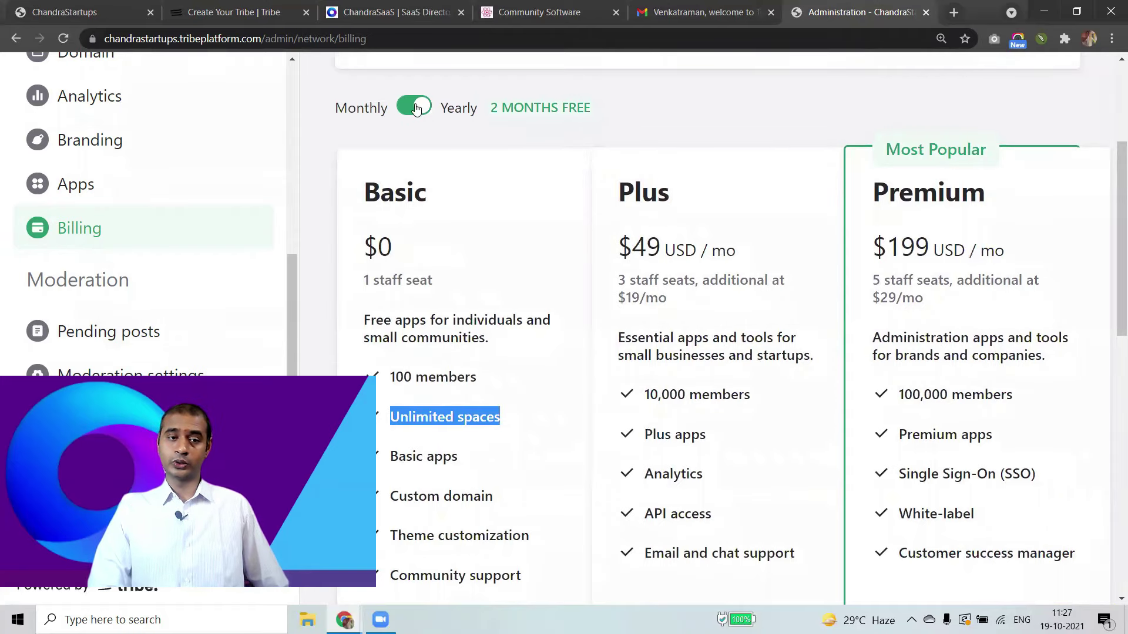
scroll(412, 117, "up", 3)
left_click(414, 325)
scroll(414, 325, "down", 4)
scroll(414, 325, "up", 2)
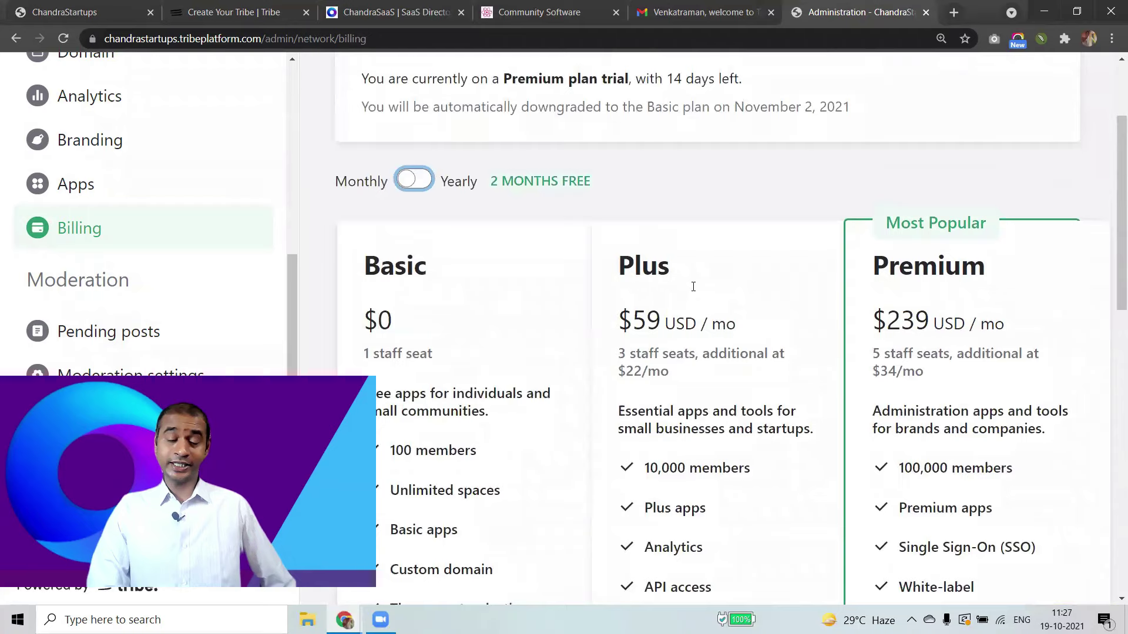
scroll(693, 291, "down", 2)
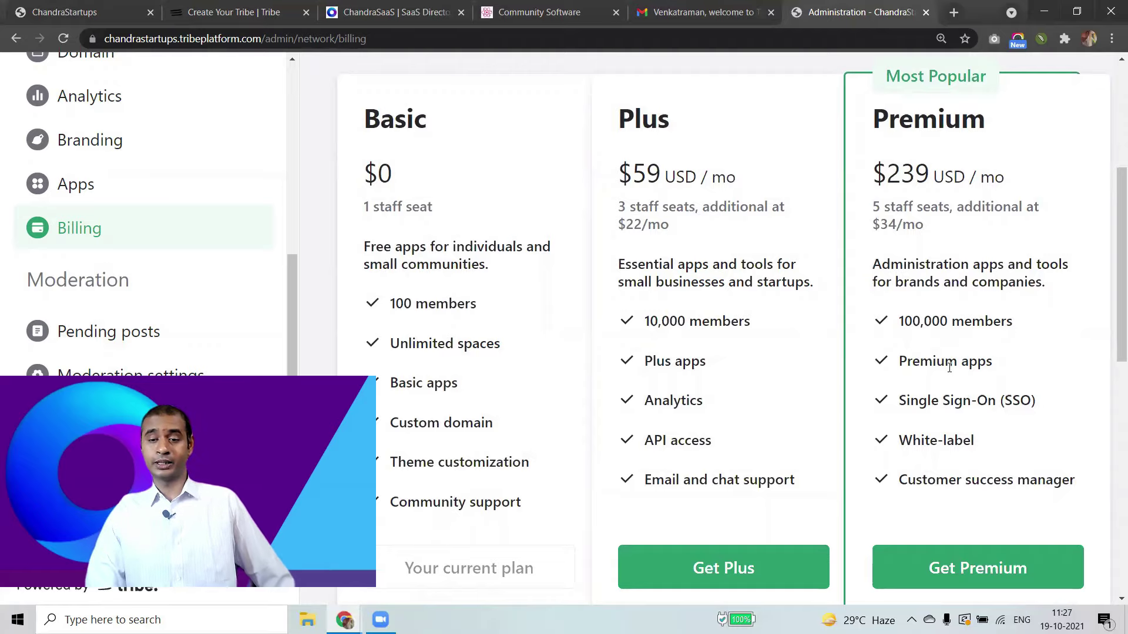
- Examine the Premium plan's Single Sign-On feature and the Enterprise plan's offering
triple_click(927, 407)
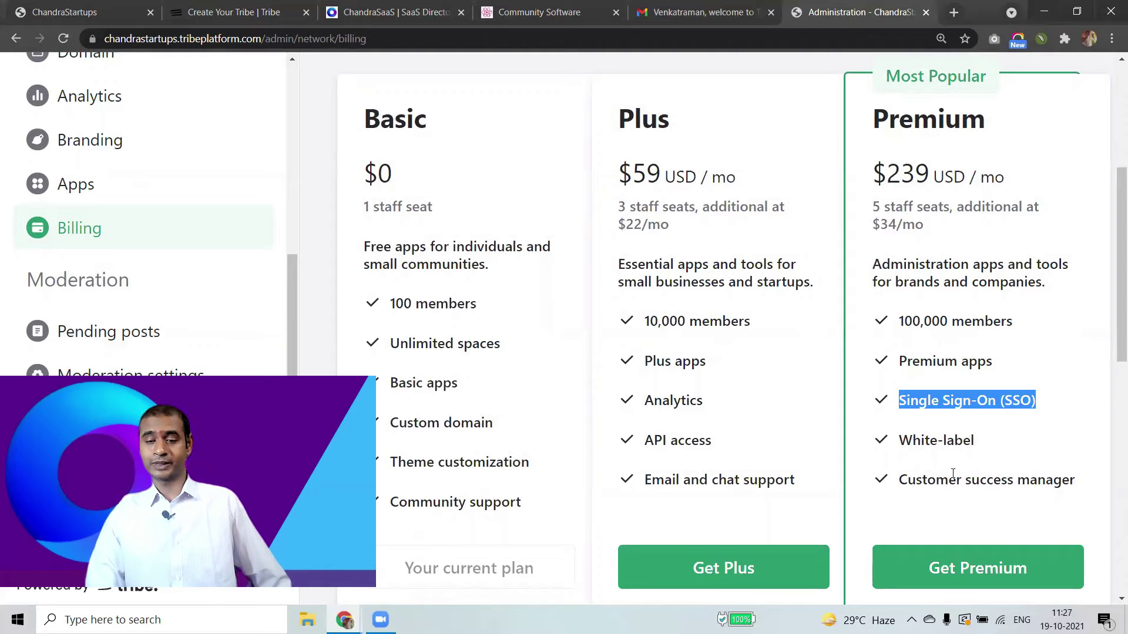
scroll(843, 422, "down", 1)
scroll(843, 421, "down", 10)
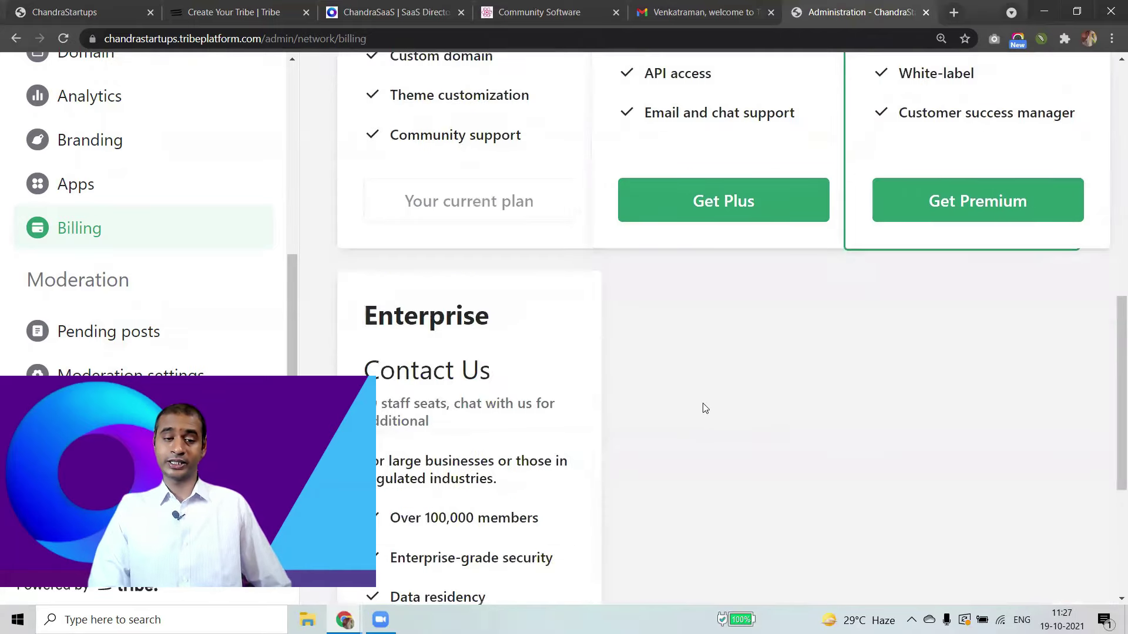
scroll(704, 407, "up", 1)
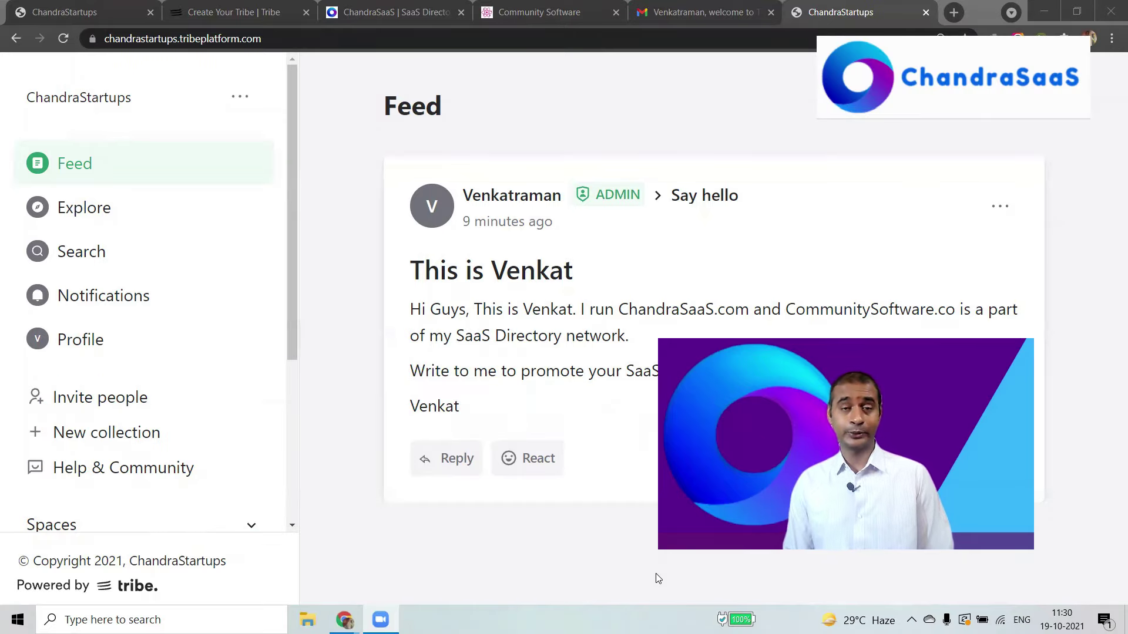
- View the Community Software website and the ChandraSaaS directory, ending on the Community Software page
left_click(540, 12)
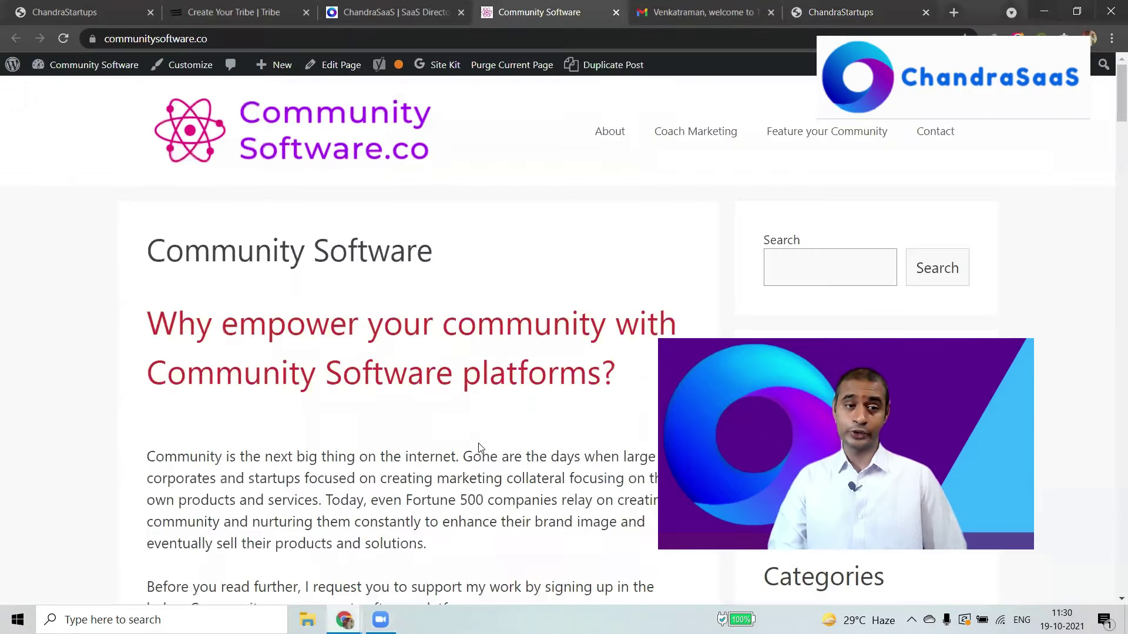
left_click(382, 11)
left_click(507, 6)
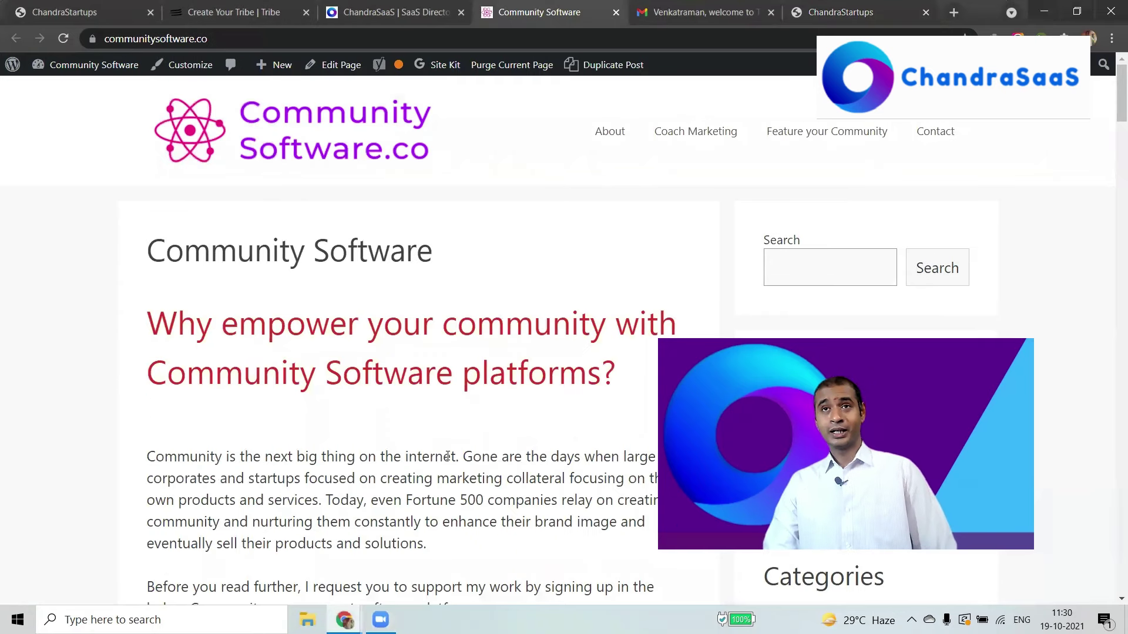